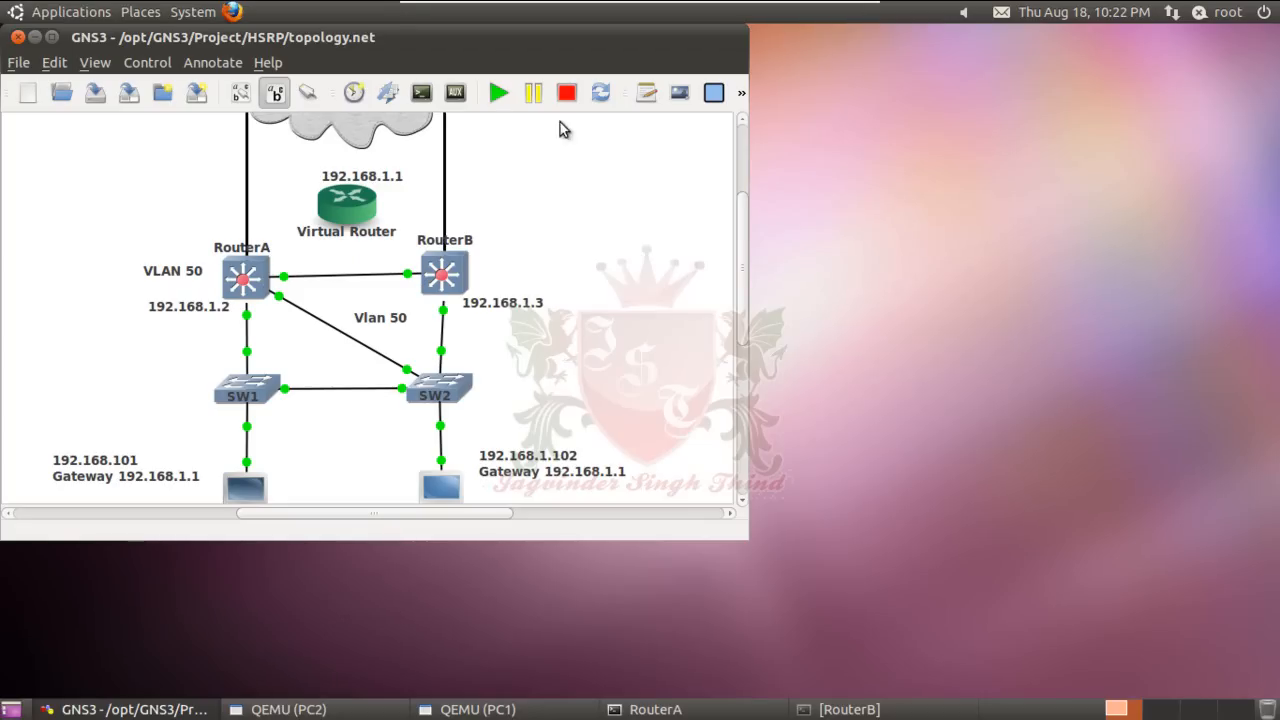
Add a text note reading "AVG" to the topology and place it just above RouterB
click(650, 94)
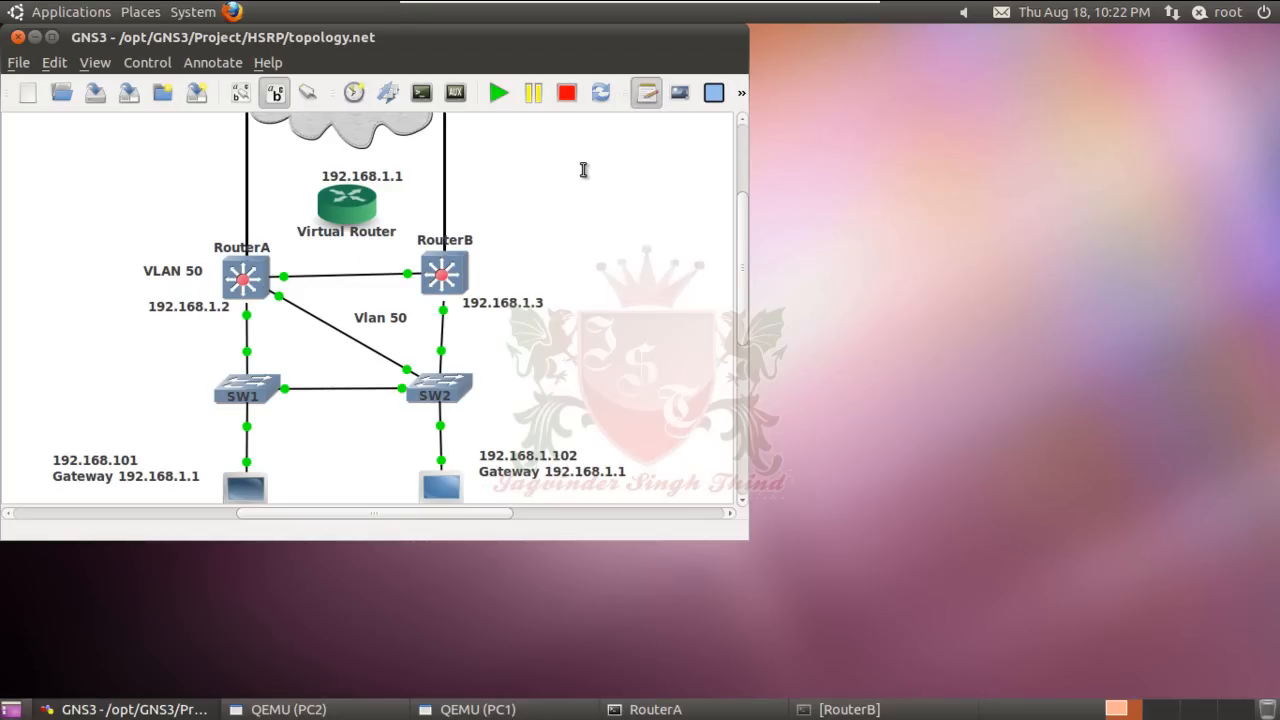
click(586, 168)
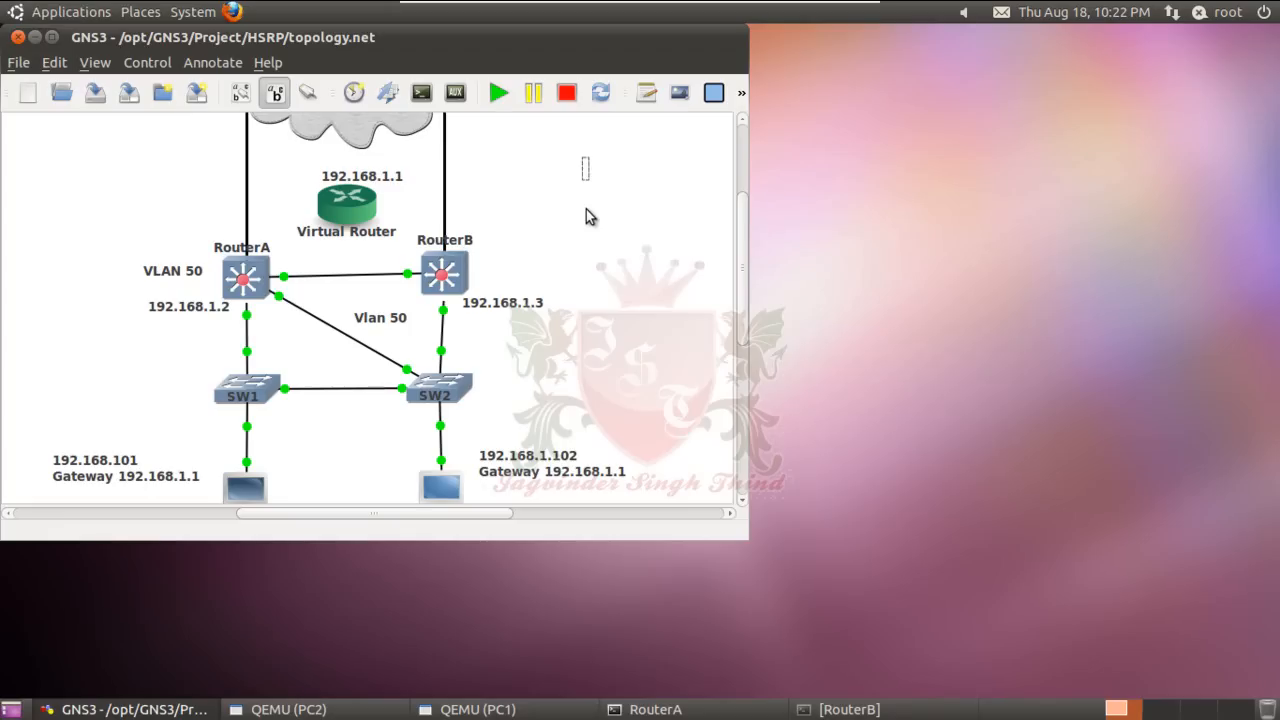
text(AVG)
drag(600, 170, 467, 207)
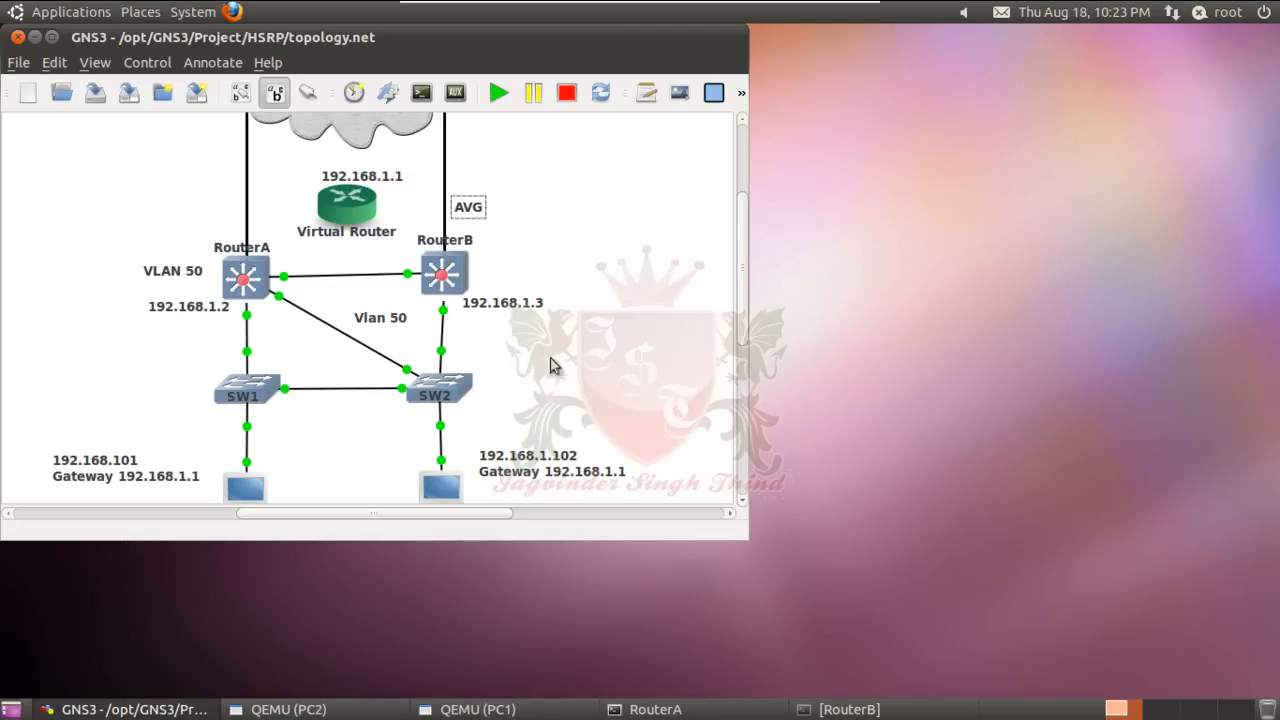
Add an "AVF" note above RouterA and move the AVG note slightly closer to RouterB
click(647, 97)
click(639, 206)
text(AVF)
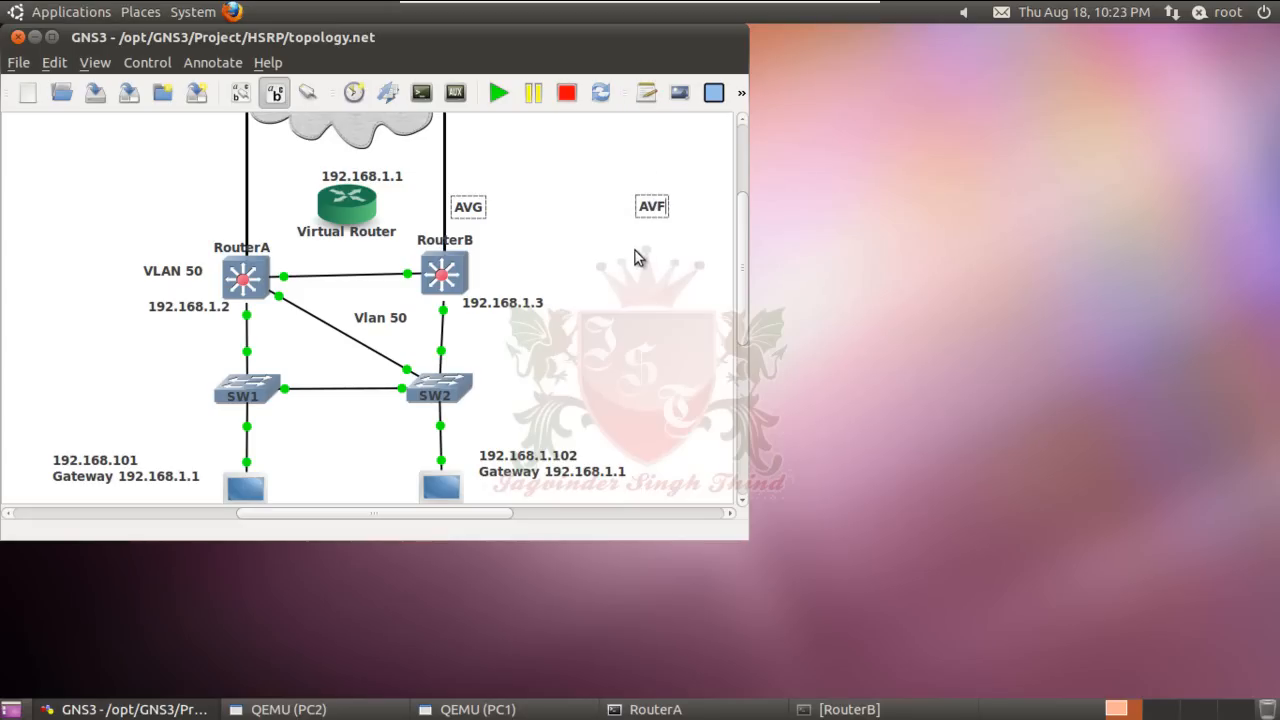
click(657, 251)
drag(655, 213, 293, 264)
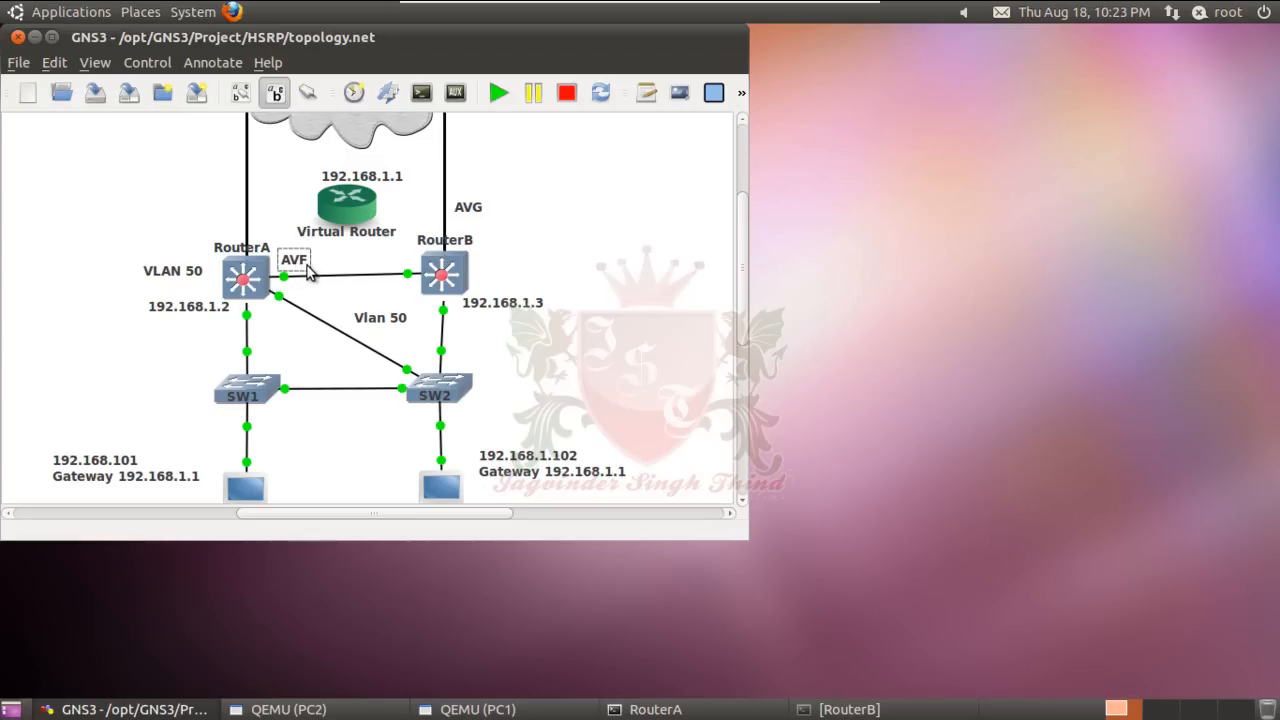
drag(483, 213, 481, 219)
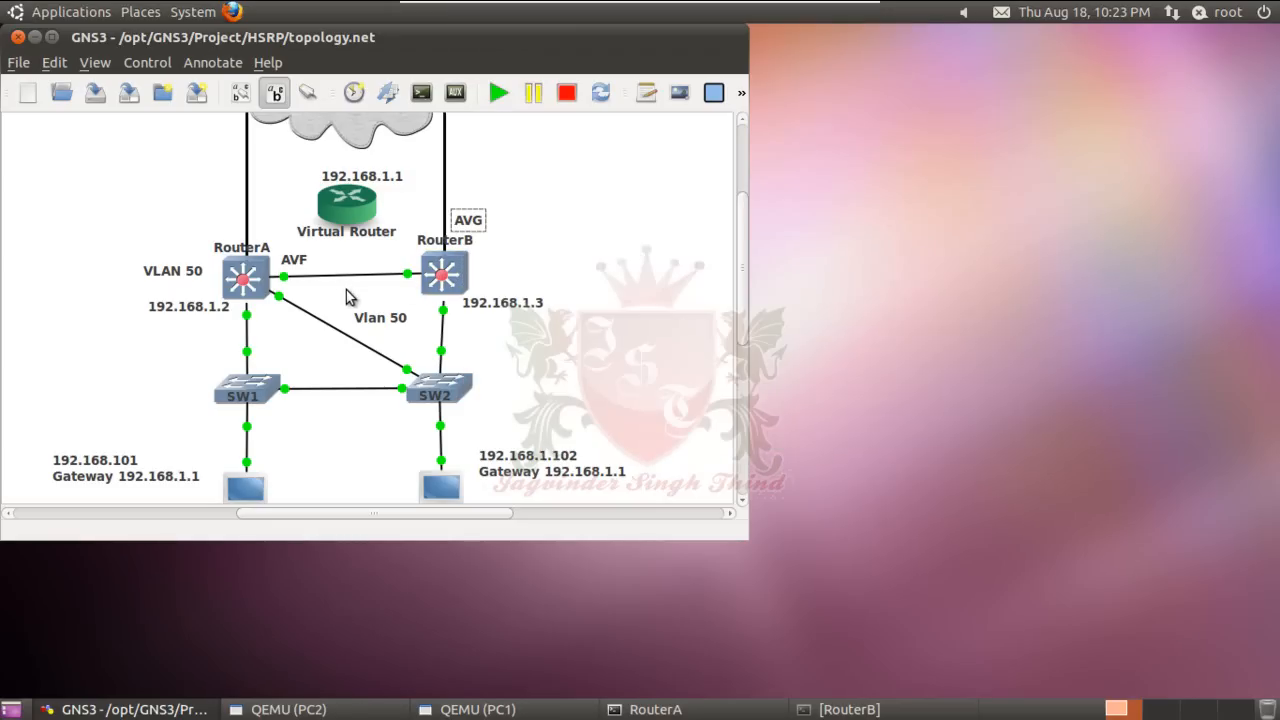
drag(297, 268, 278, 212)
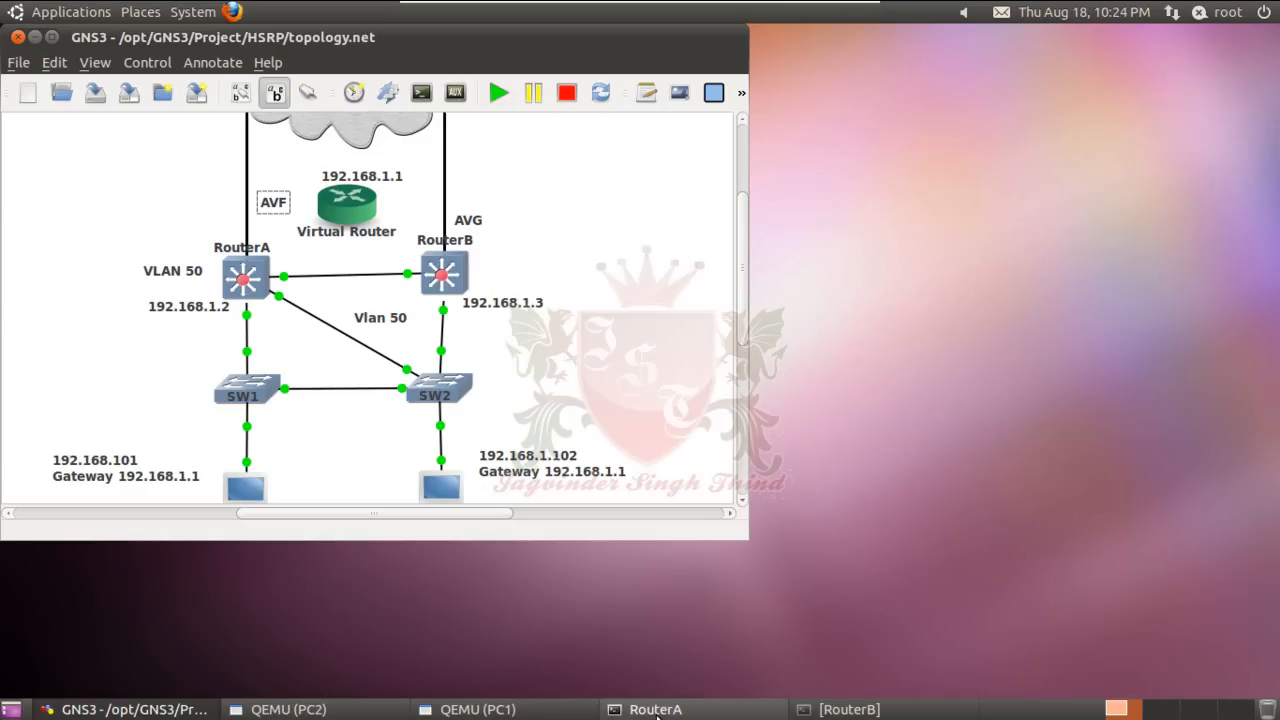
Bring up the RouterA and RouterB consoles and move both windows clear of the topology diagram
click(707, 709)
click(868, 707)
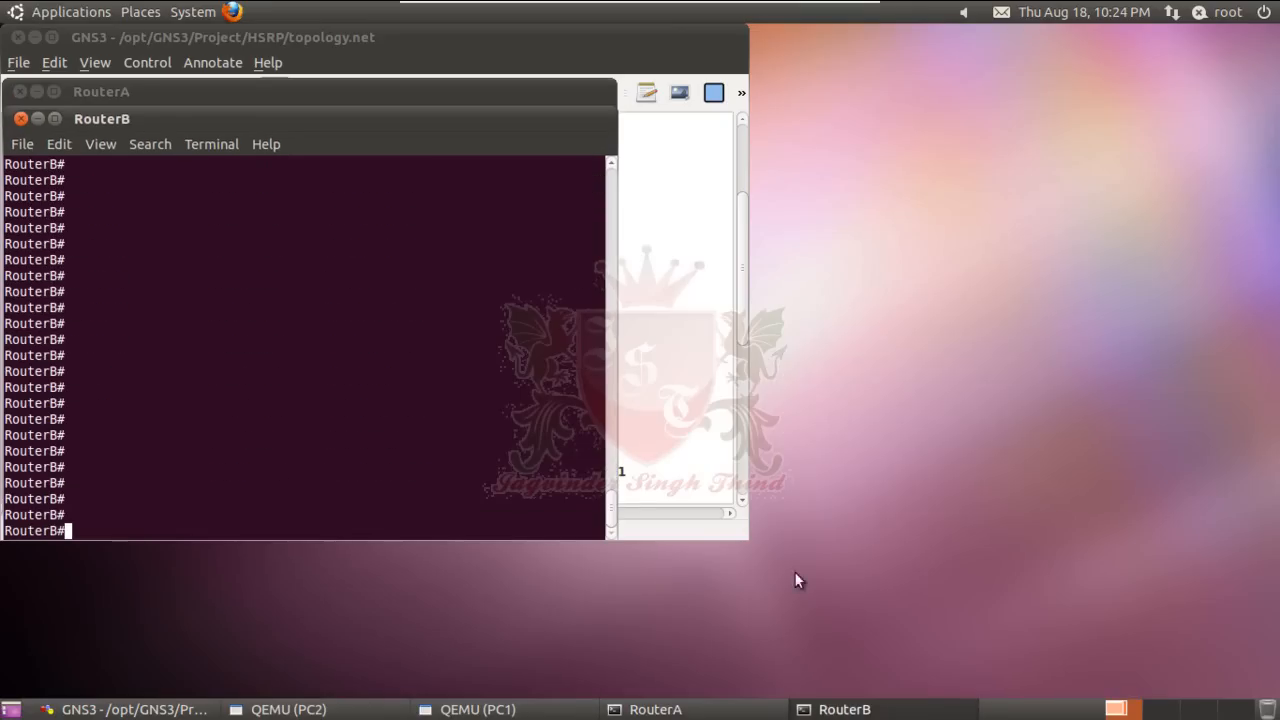
drag(395, 136, 950, 190)
drag(353, 83, 1030, 143)
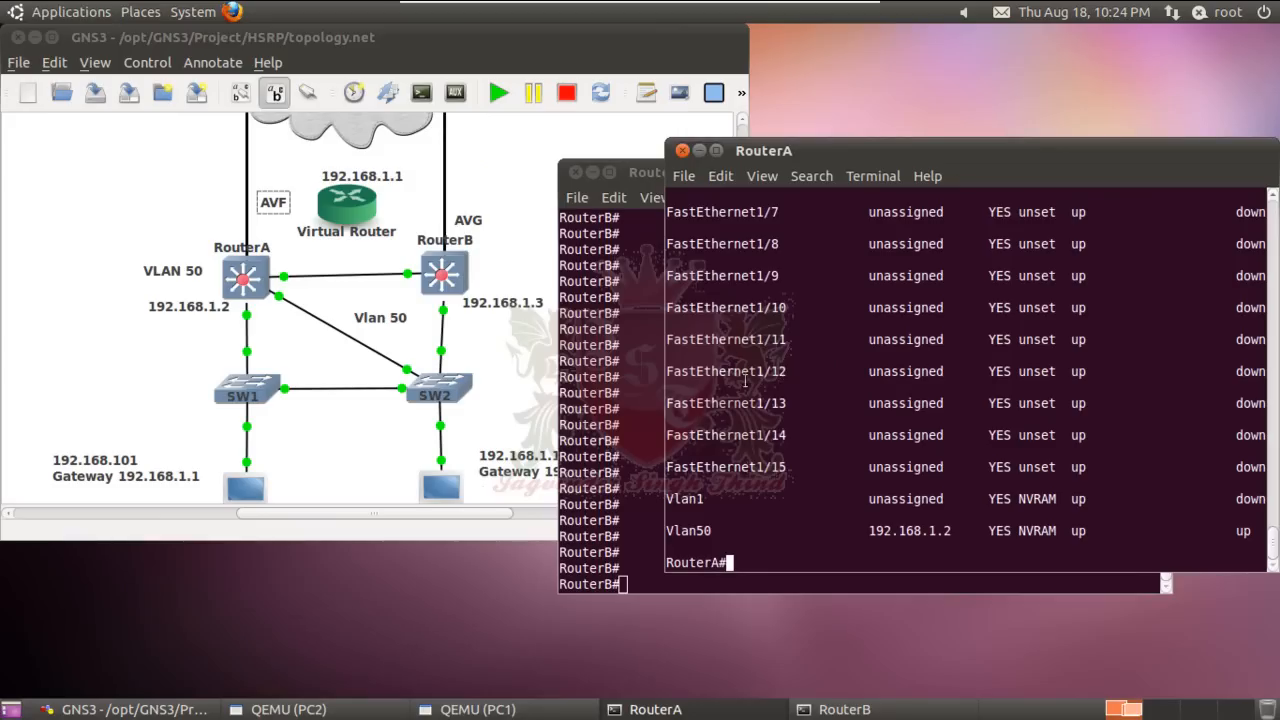
Check RouterA for existing HSRP and VRRP configuration with sh standby and sh vrrp
text(sh st)
key(Tab)
text(an)
key(Tab)
key(Return)
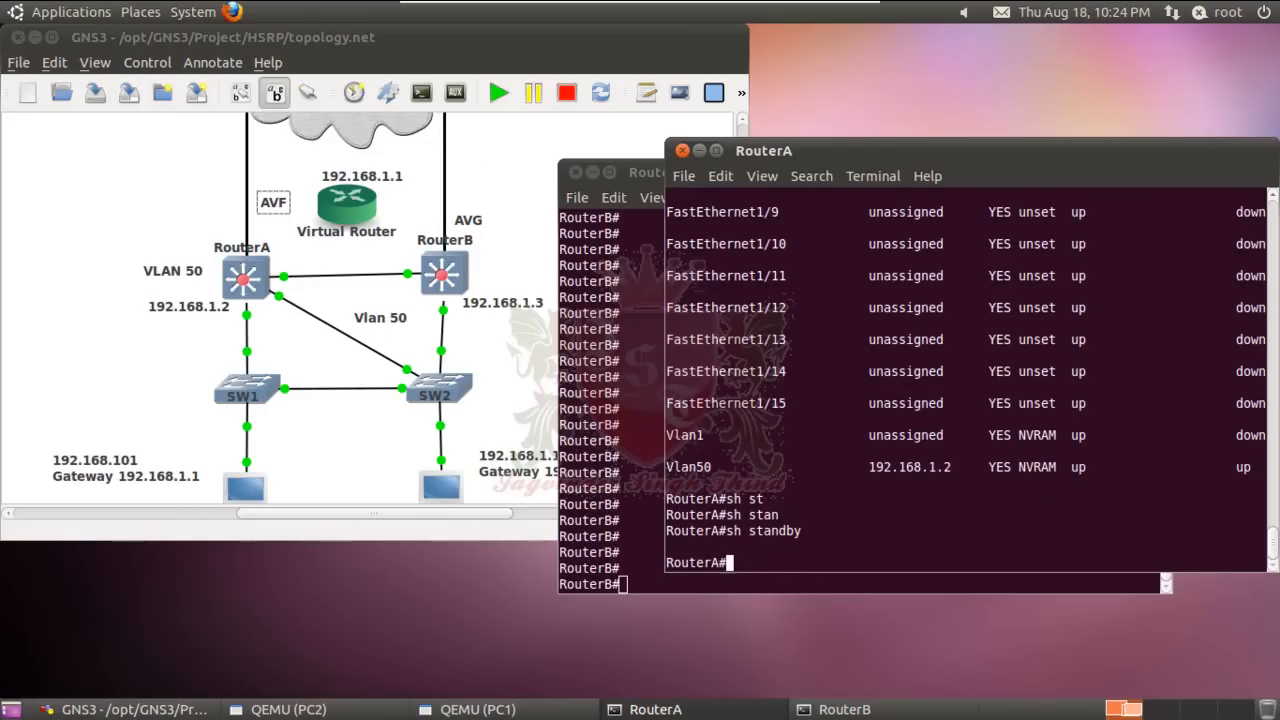
text(sh vrr)
key(Tab)
key(Return)
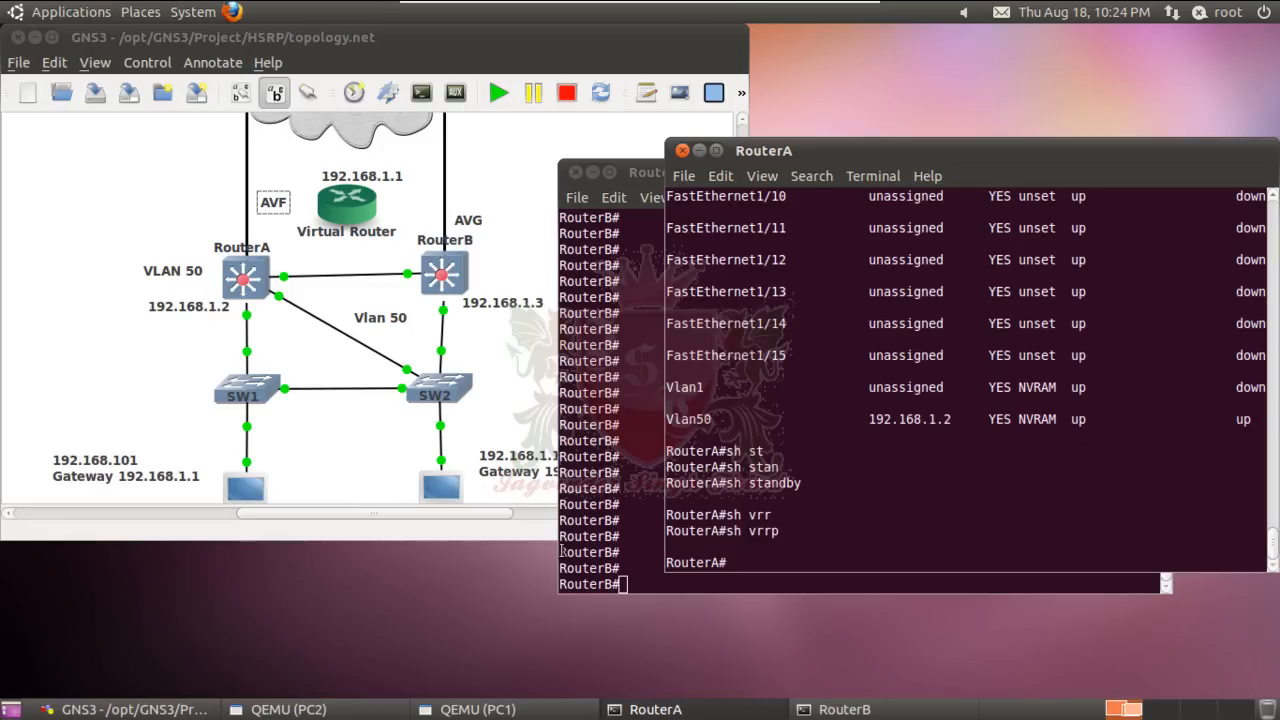
Check RouterB for existing VRRP configuration with sh vrrp
click(636, 502)
text(sh vrrp)
key(Return)
key(Up)
key(Return)
Check RouterB for existing HSRP configuration with sh standby
text(sh)
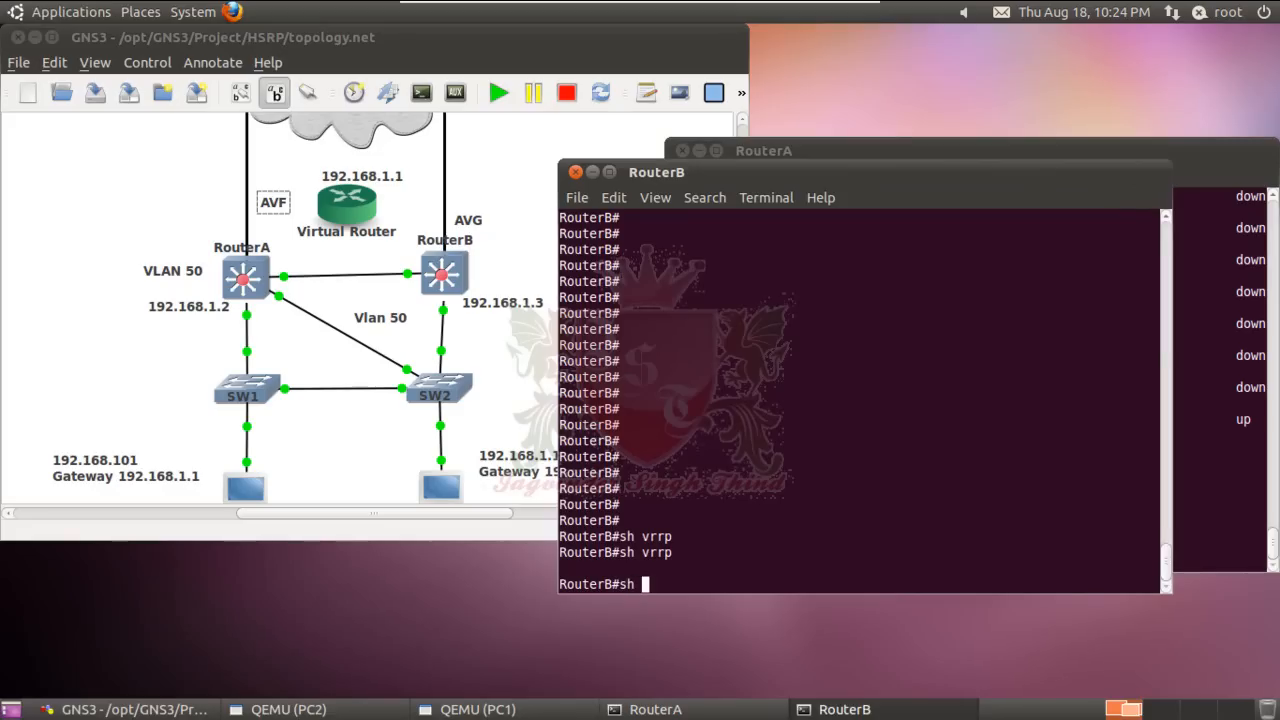
text( hs)
key(Tab)
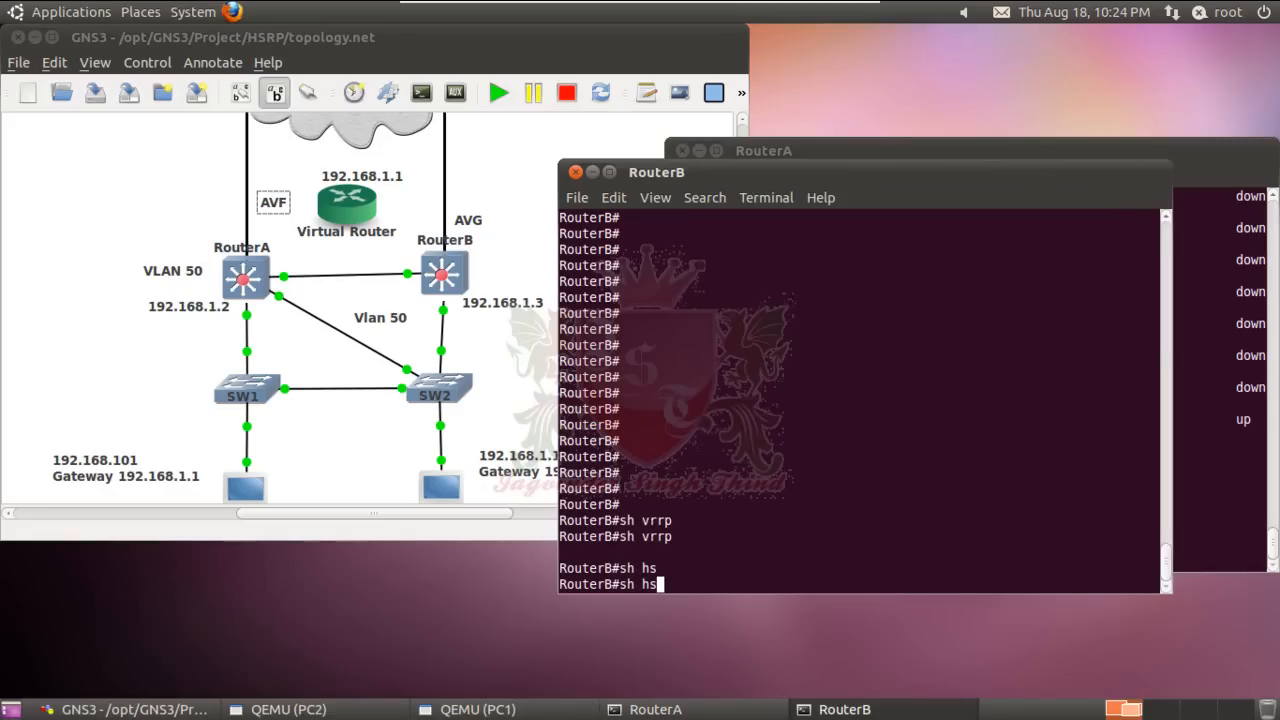
text(=)
key(BackSpace)
key(BackSpace)
key(BackSpace)
text(stan)
key(Tab)
key(Return)
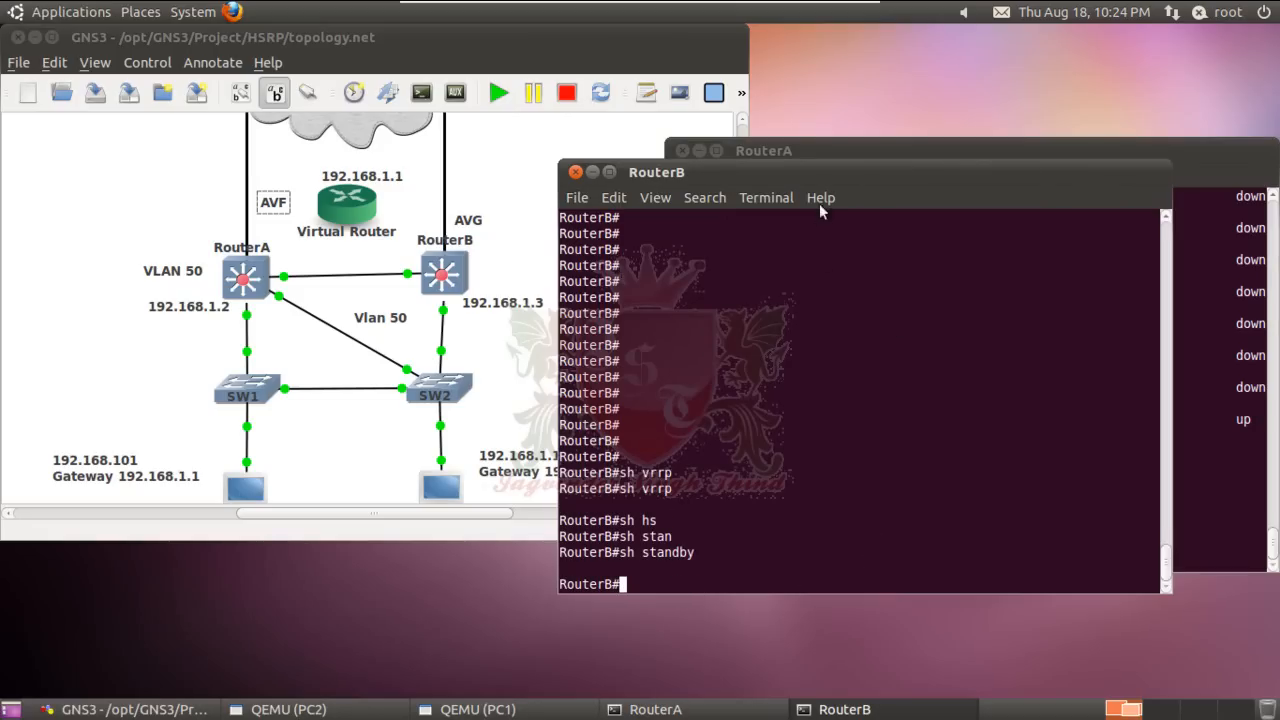
Display RouterB's full interface summary with sh ip int br
text(sh ip int br)
key(Return)
key(space)
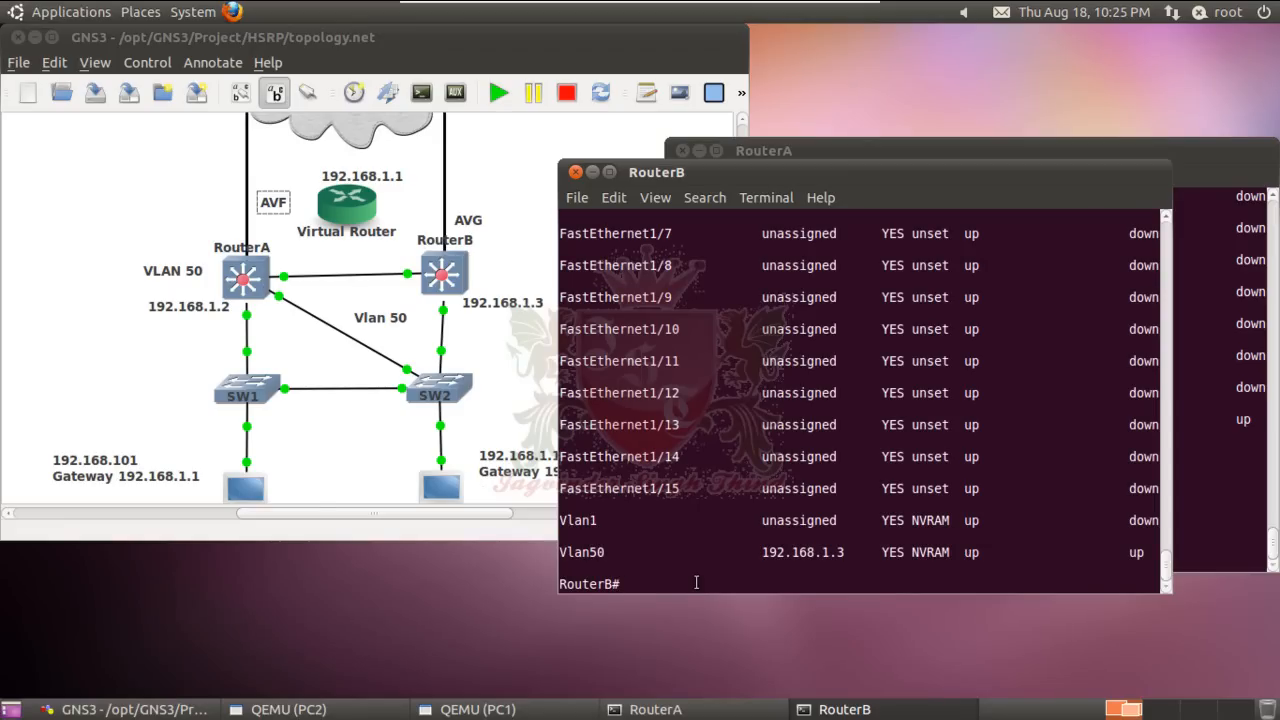
Enter global configuration mode on RouterB and open interface VLAN 50 for configuration
text(conft)
key(BackSpace)
text(t)
key(Return)
text(in vl)
key(Tab)
text(an 50)
key(Return)
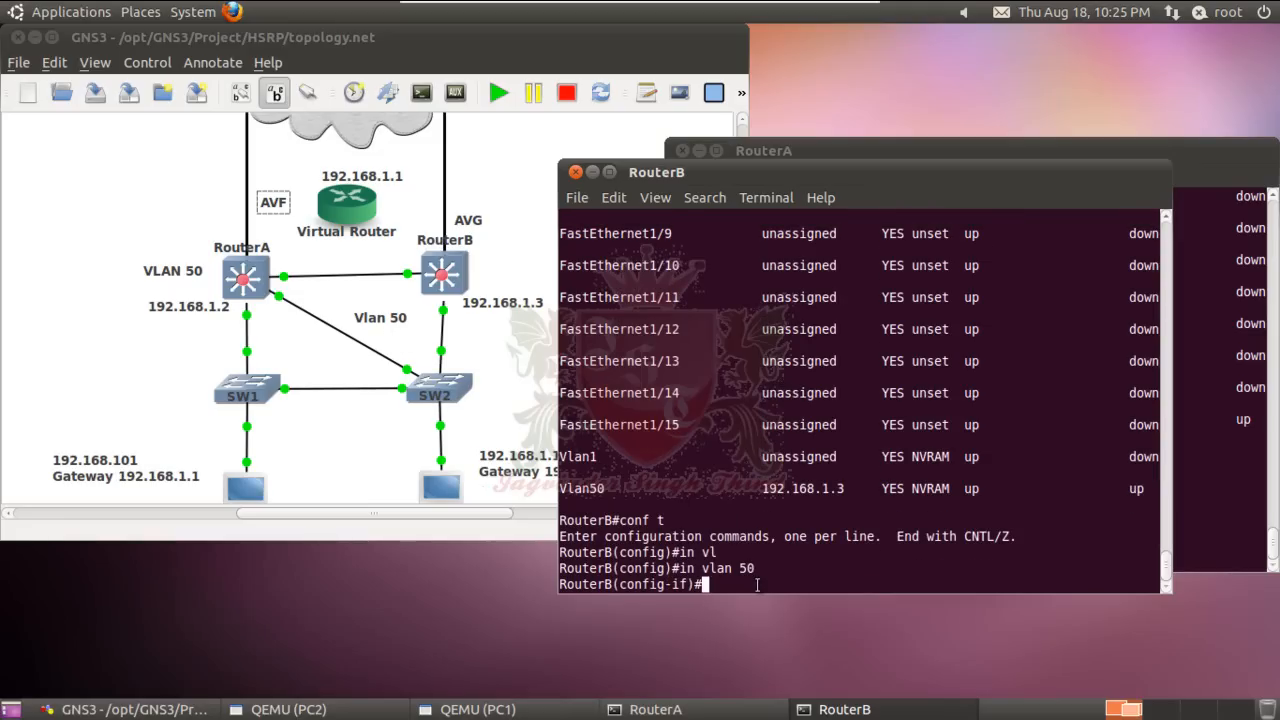
Look up the GLBP command's options and assign virtual IP address 192.168.1.1 to GLBP group 8 on RouterB
text(gl)
key(Tab)
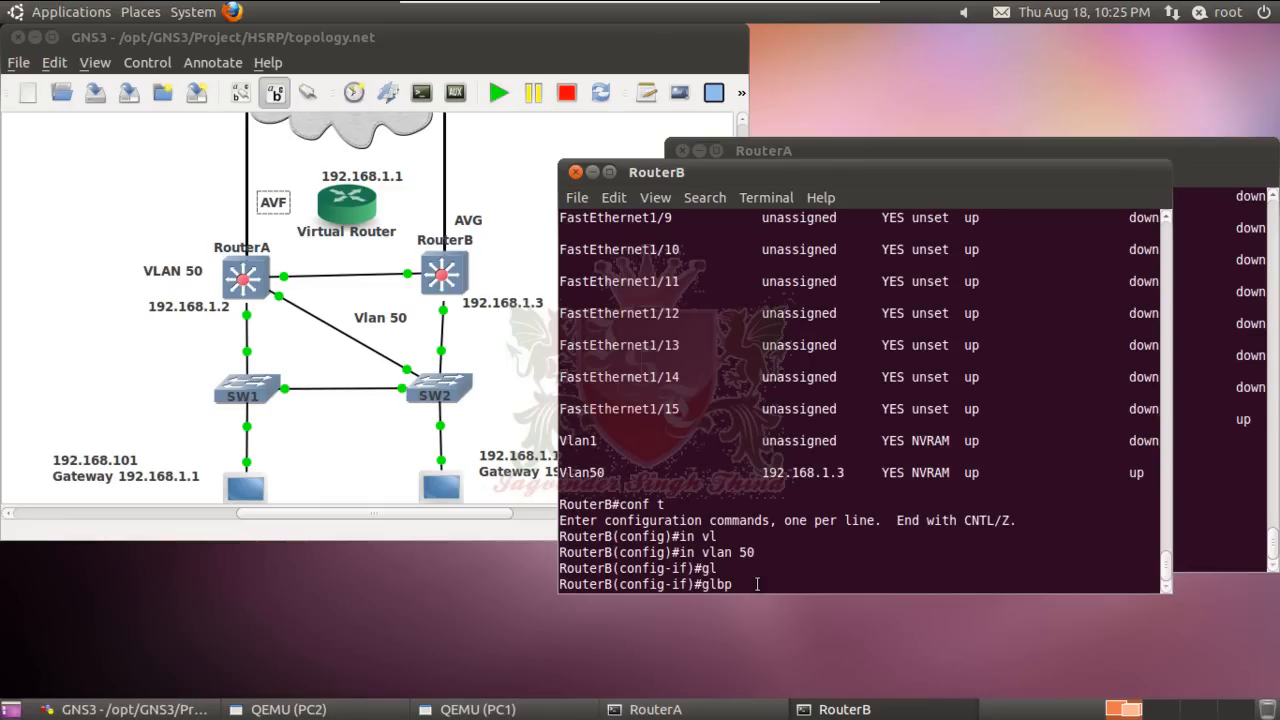
text(8)
key(BackSpace)
text(?)
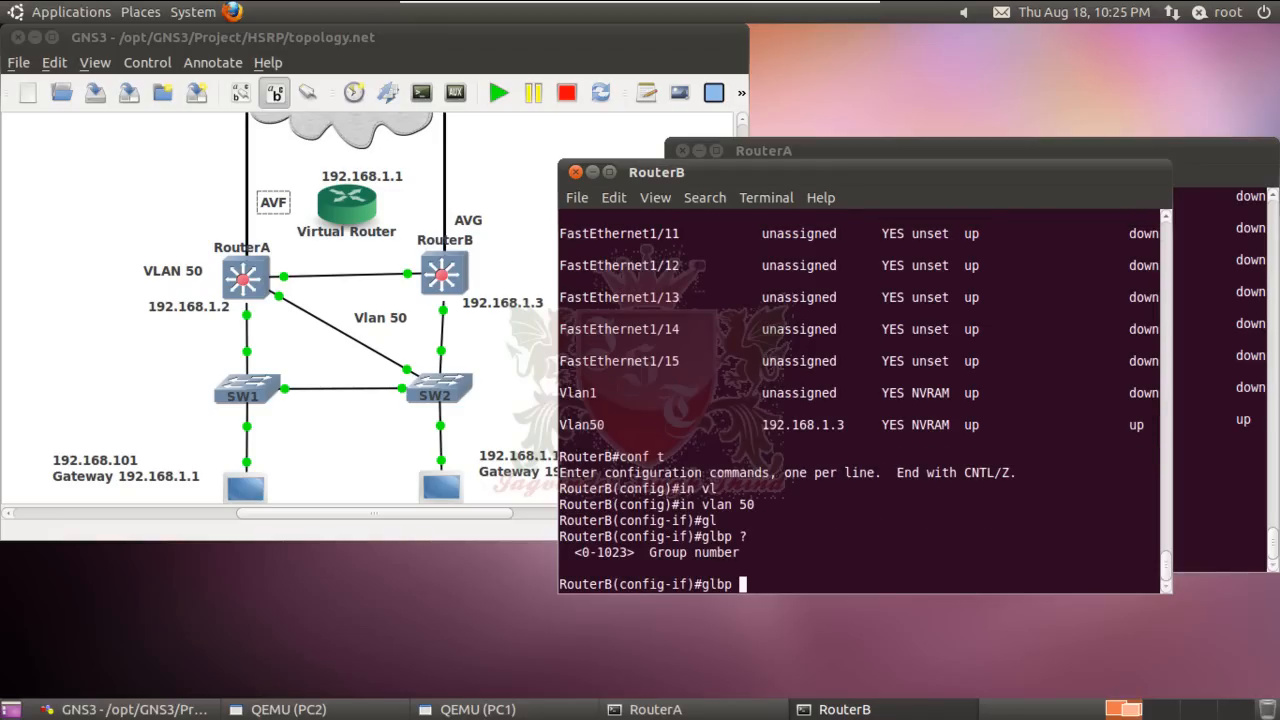
drag(577, 552, 636, 552)
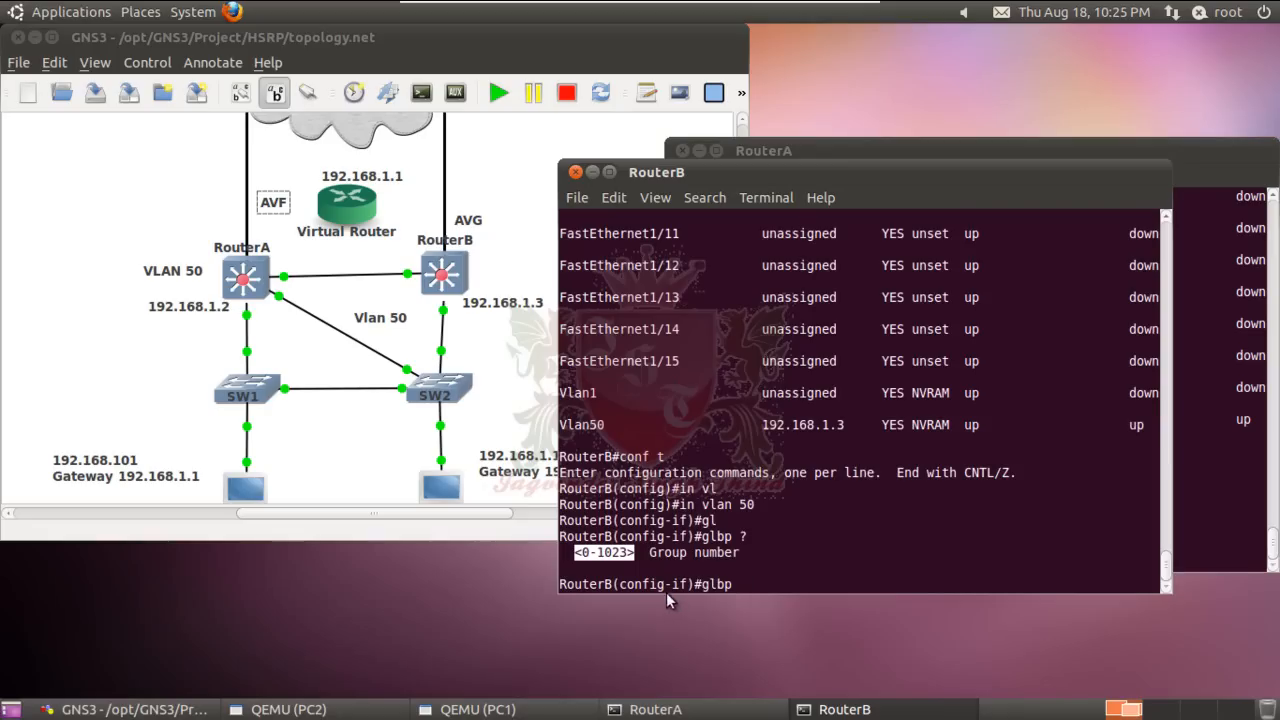
text(8 ?)
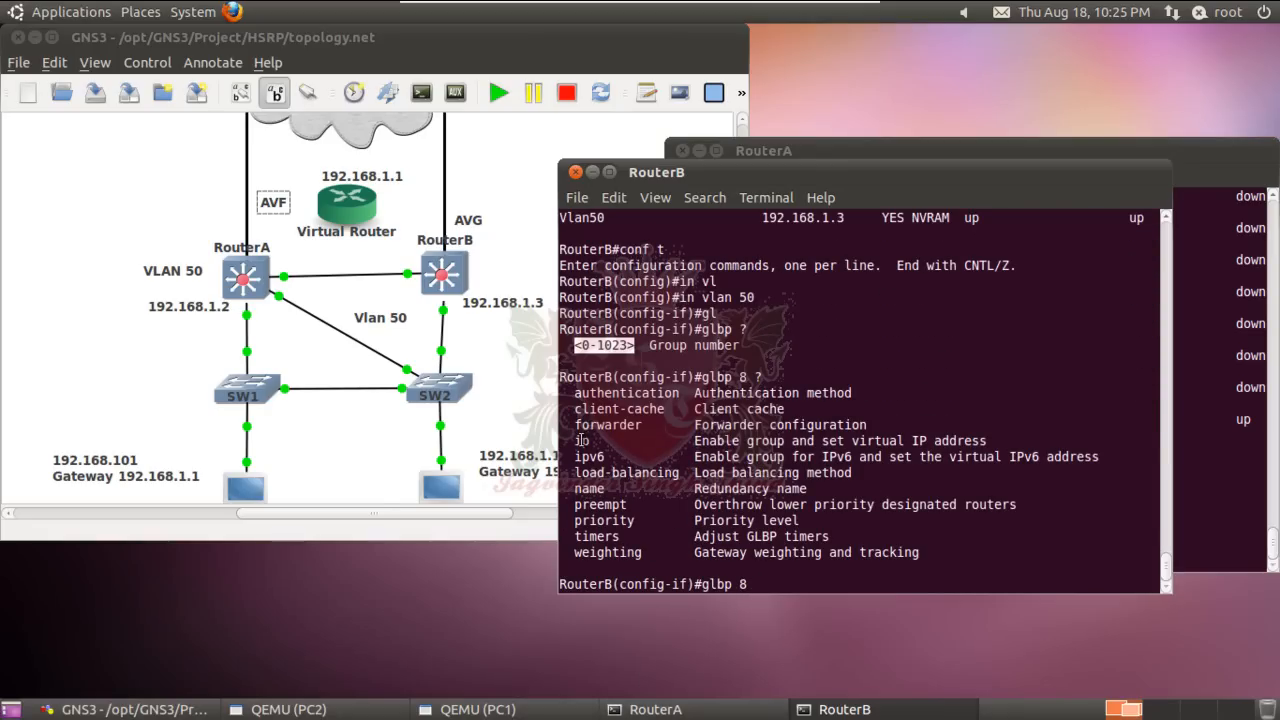
drag(573, 441, 966, 441)
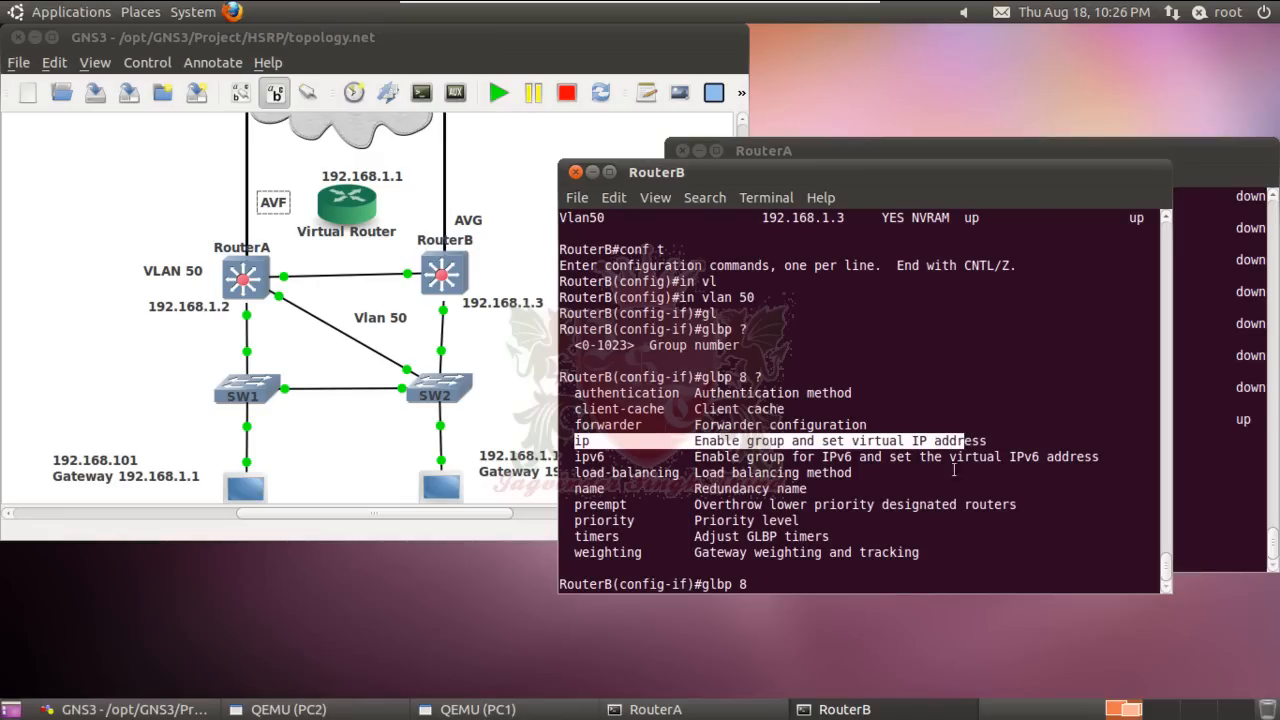
click(805, 588)
text(ip 1)
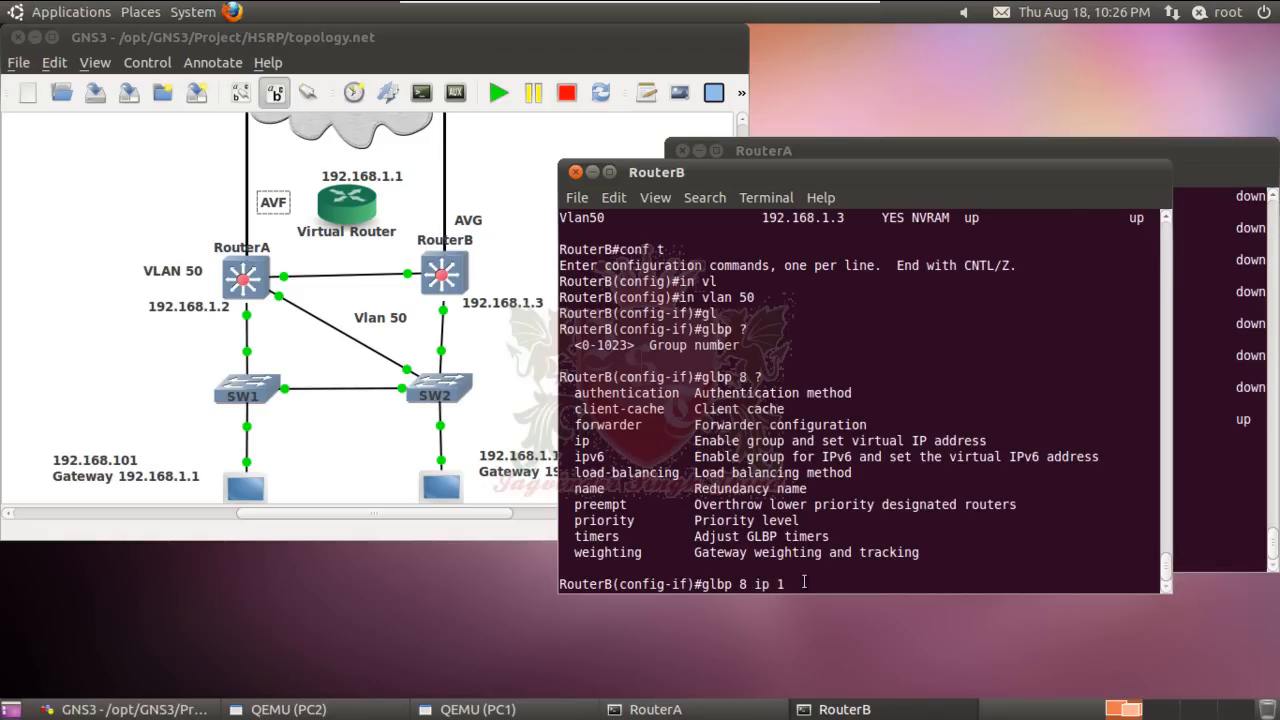
text(92.168.1.1)
key(Return)
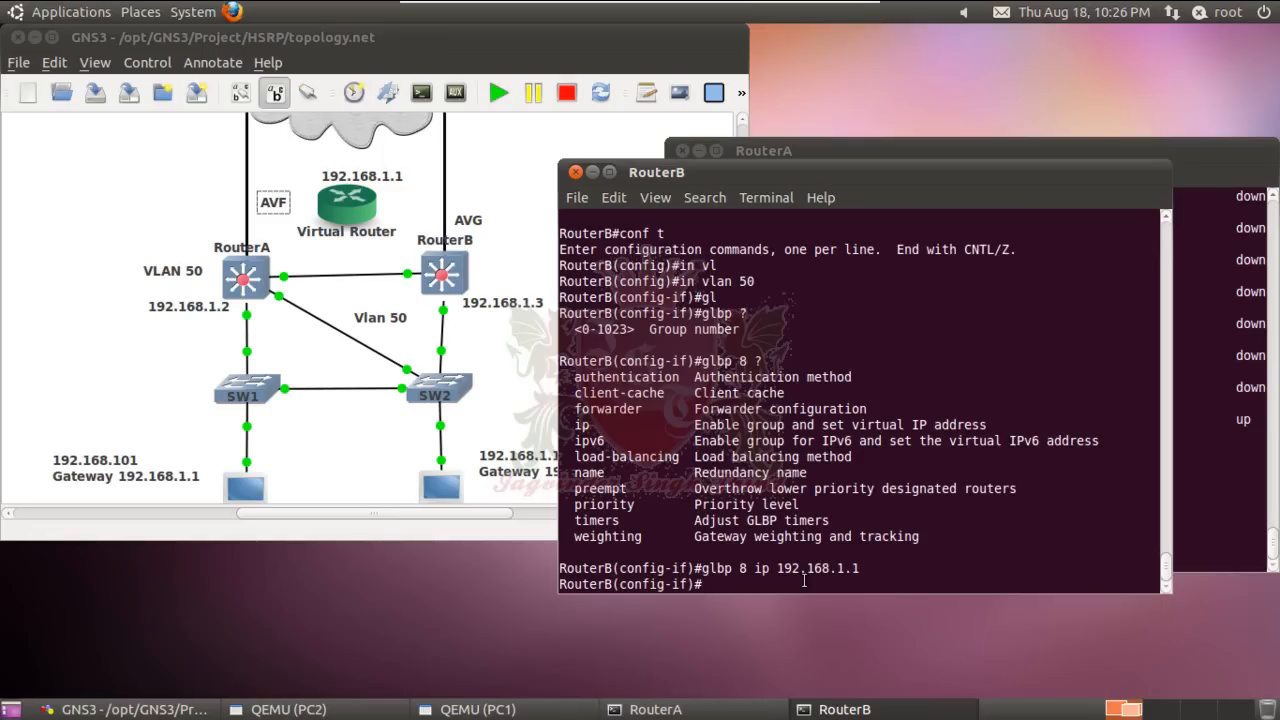
Set the priority of GLBP group 8 on RouterB to 150
text(gl)
key(Tab)
text(8)
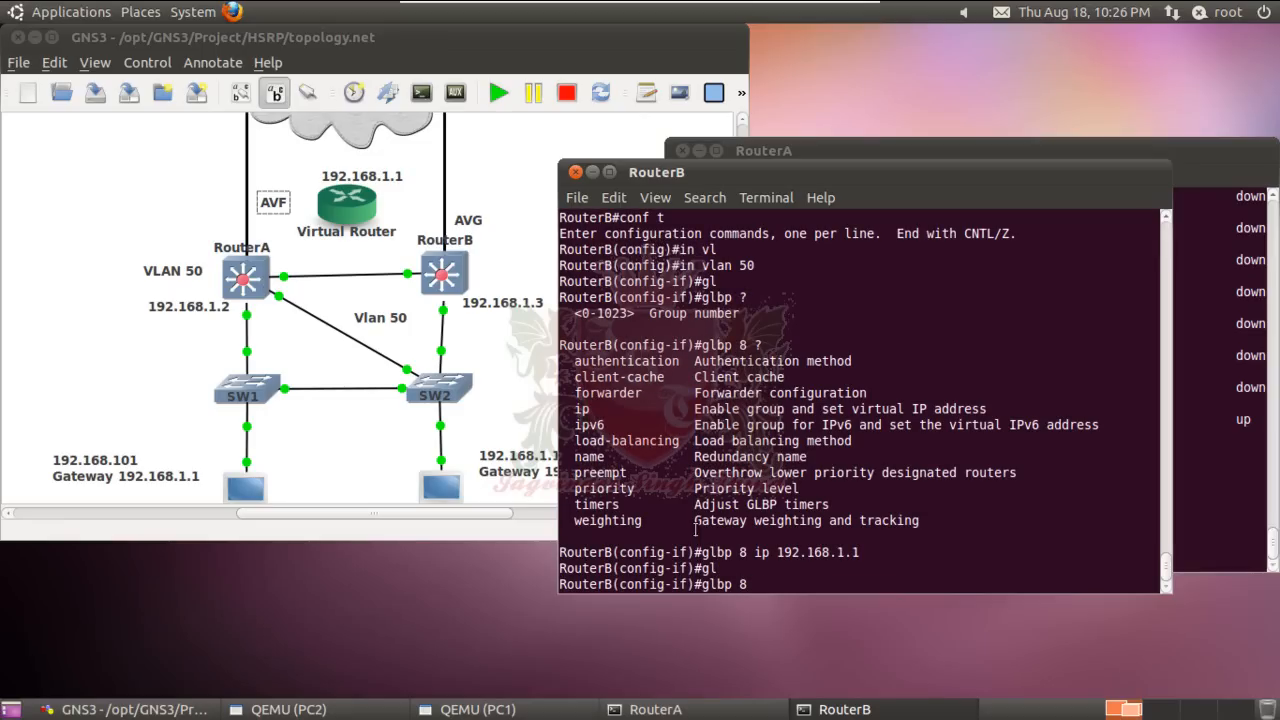
drag(577, 488, 818, 492)
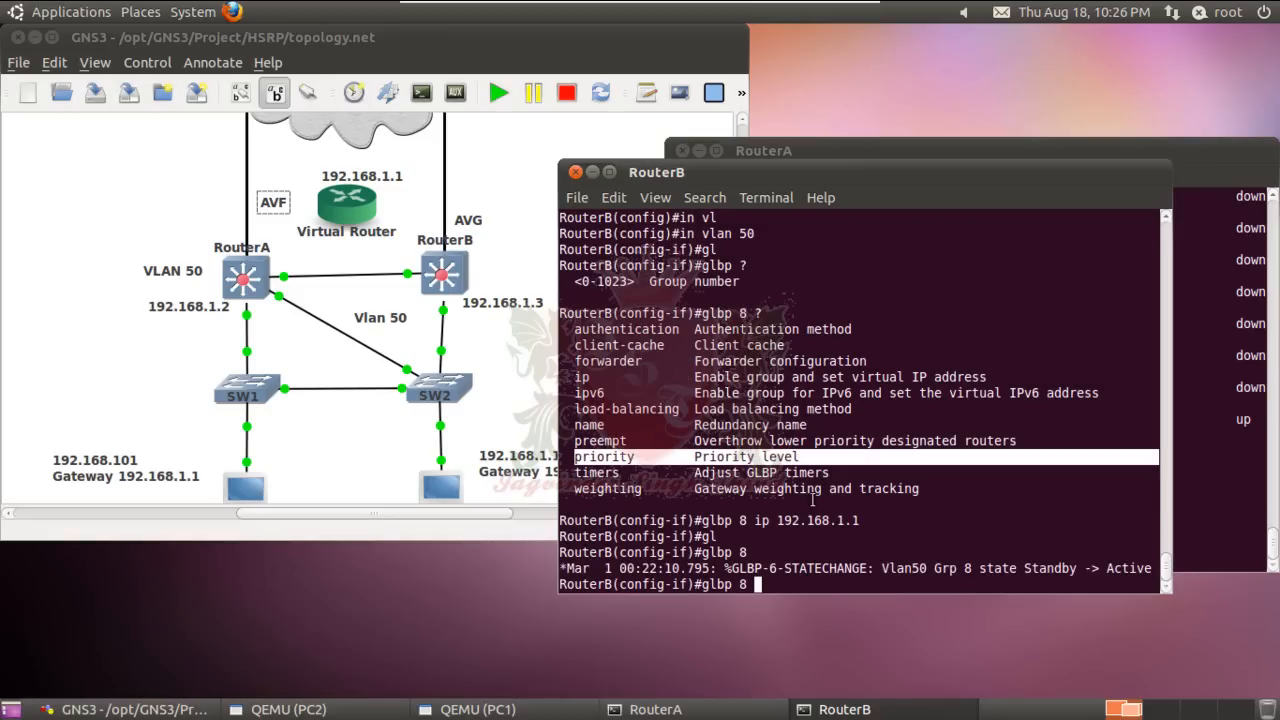
text(pri)
key(Tab)
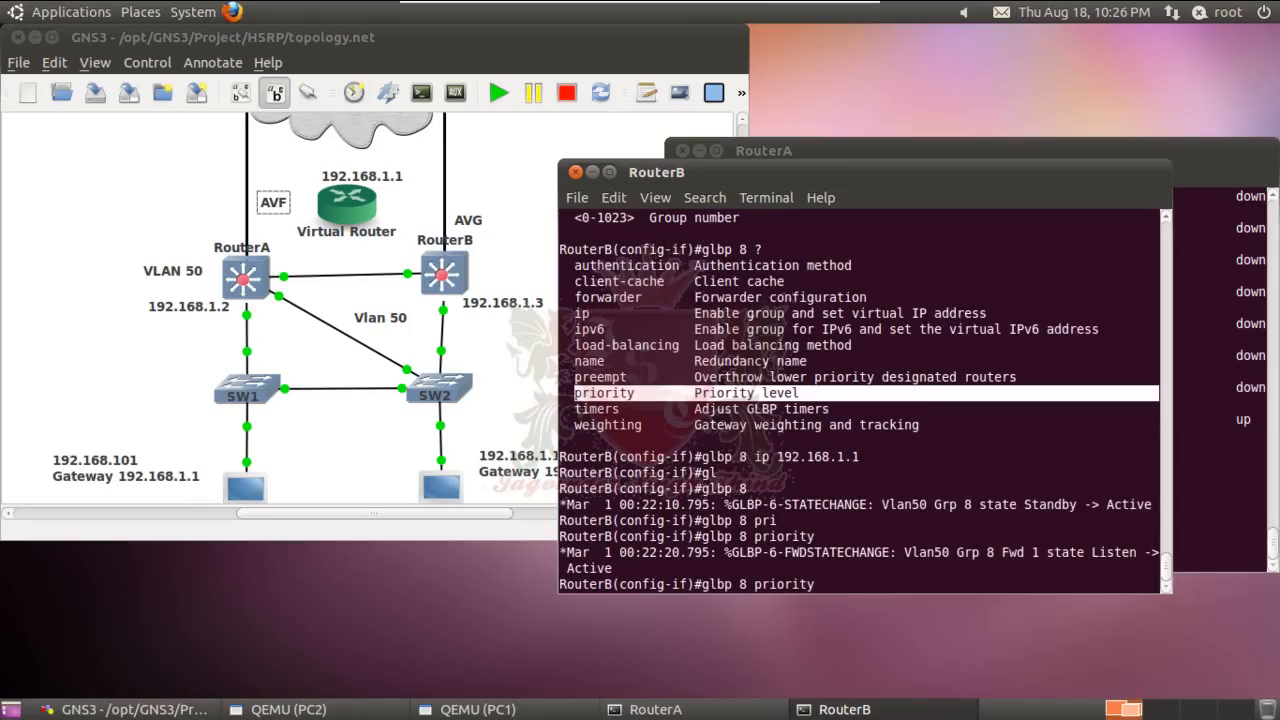
text(150)
key(Return)
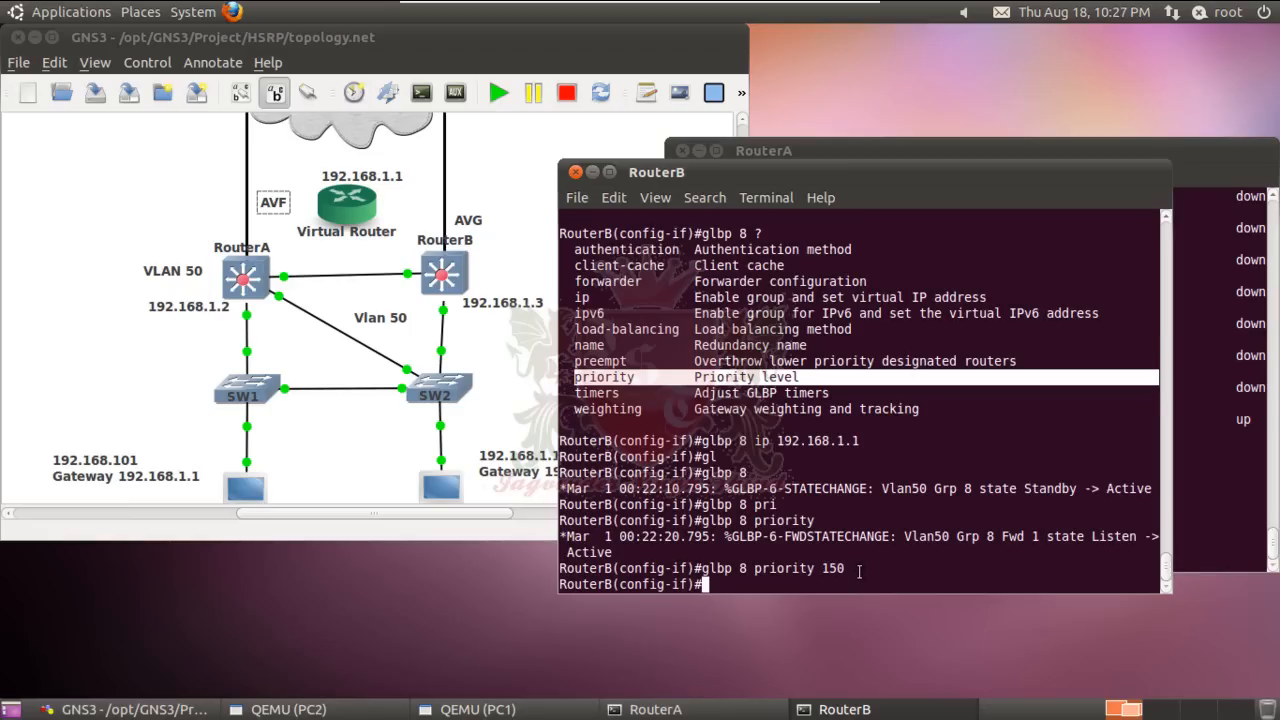
Leave configuration mode and display RouterB's GLBP status, examining the group's state, hello and hold timers, preemption and priority
key(ctrl+z)
key(Return)
key(Return)
text(sh)
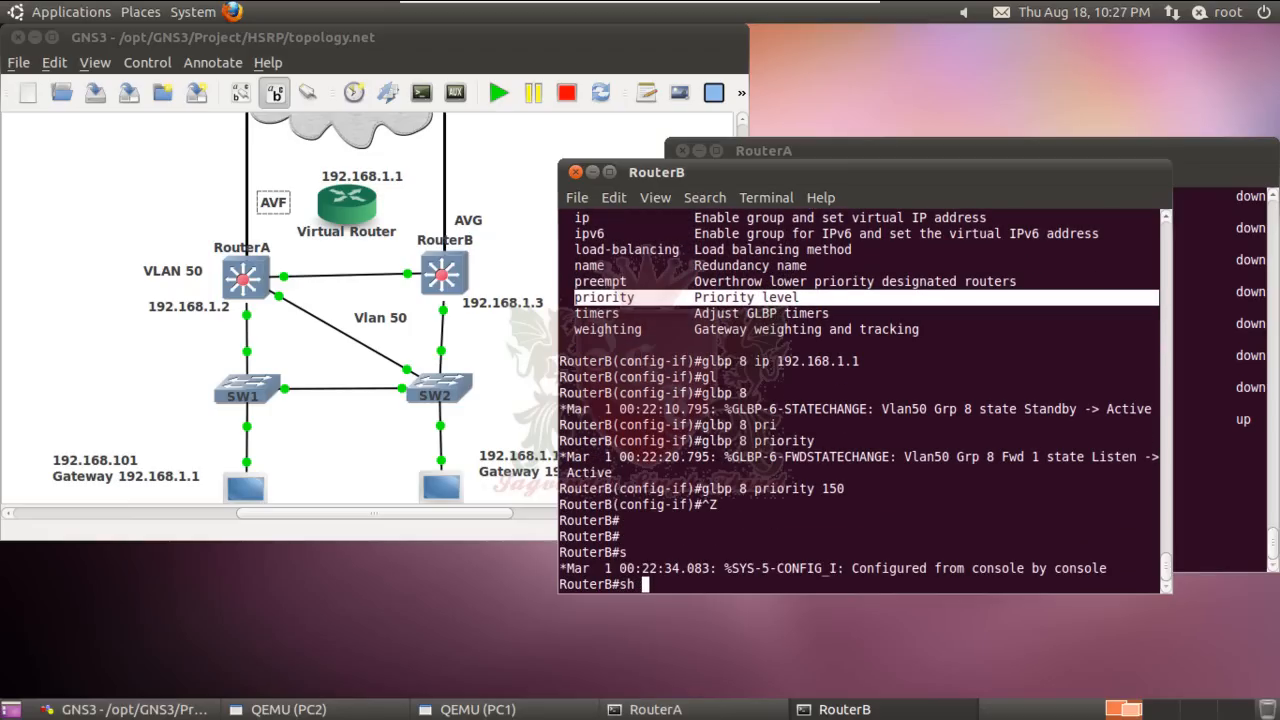
text( gl)
key(Tab)
key(Return)
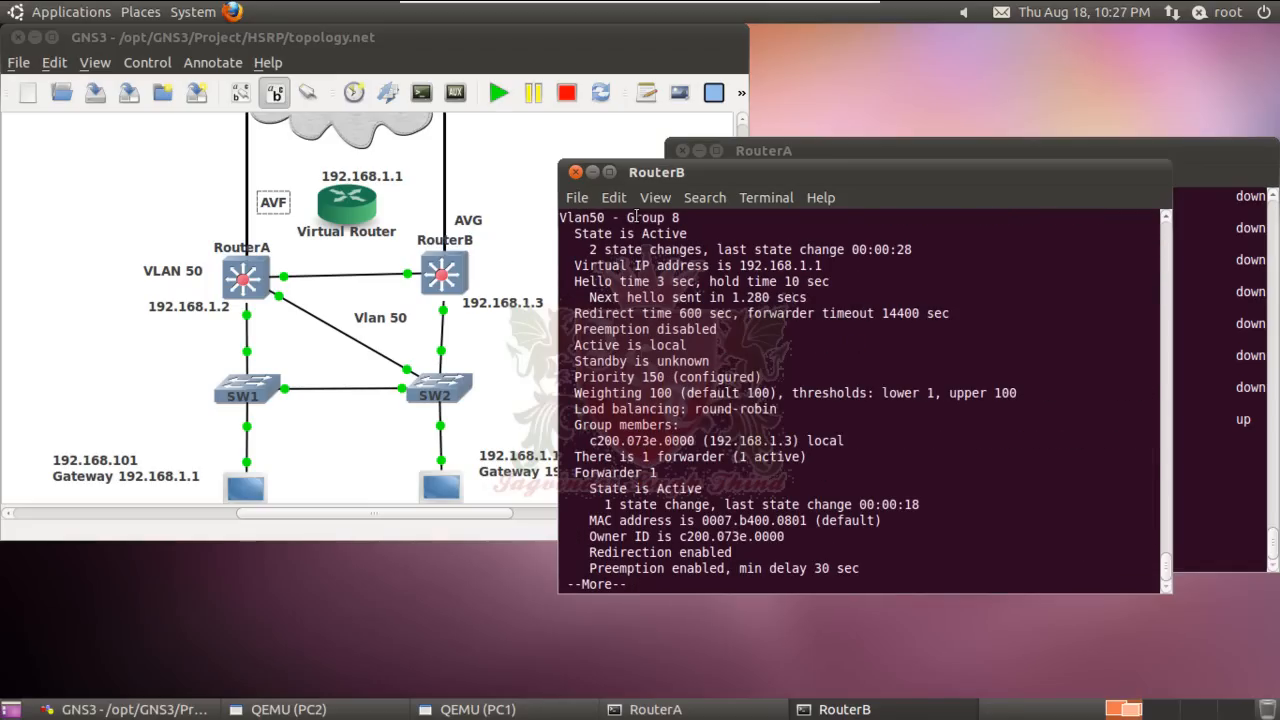
drag(595, 233, 692, 233)
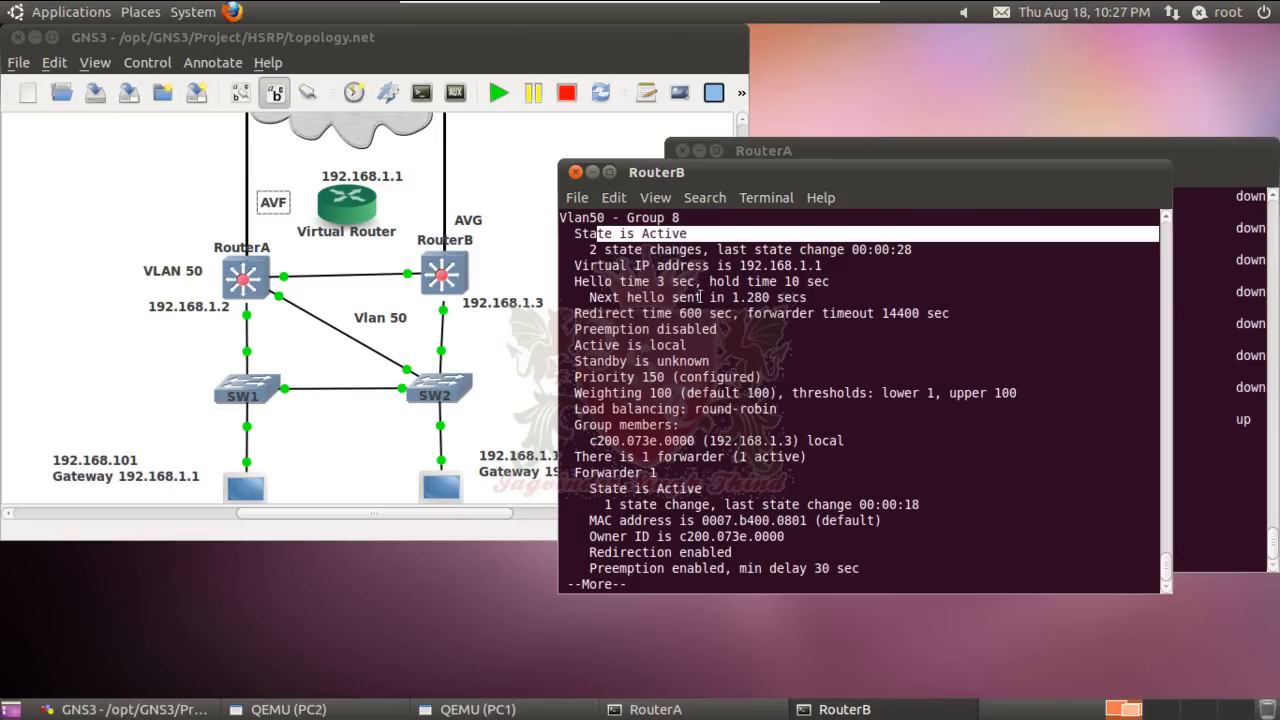
drag(627, 281, 842, 281)
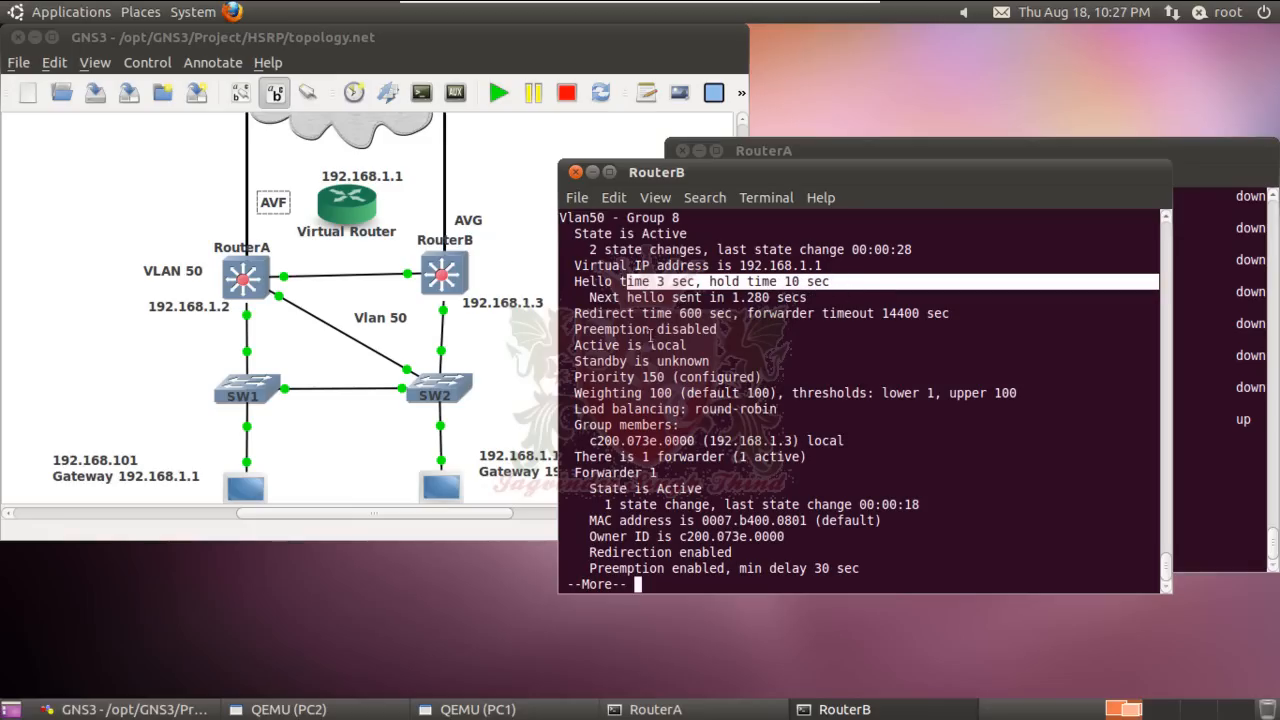
drag(716, 329, 672, 377)
click(1085, 260)
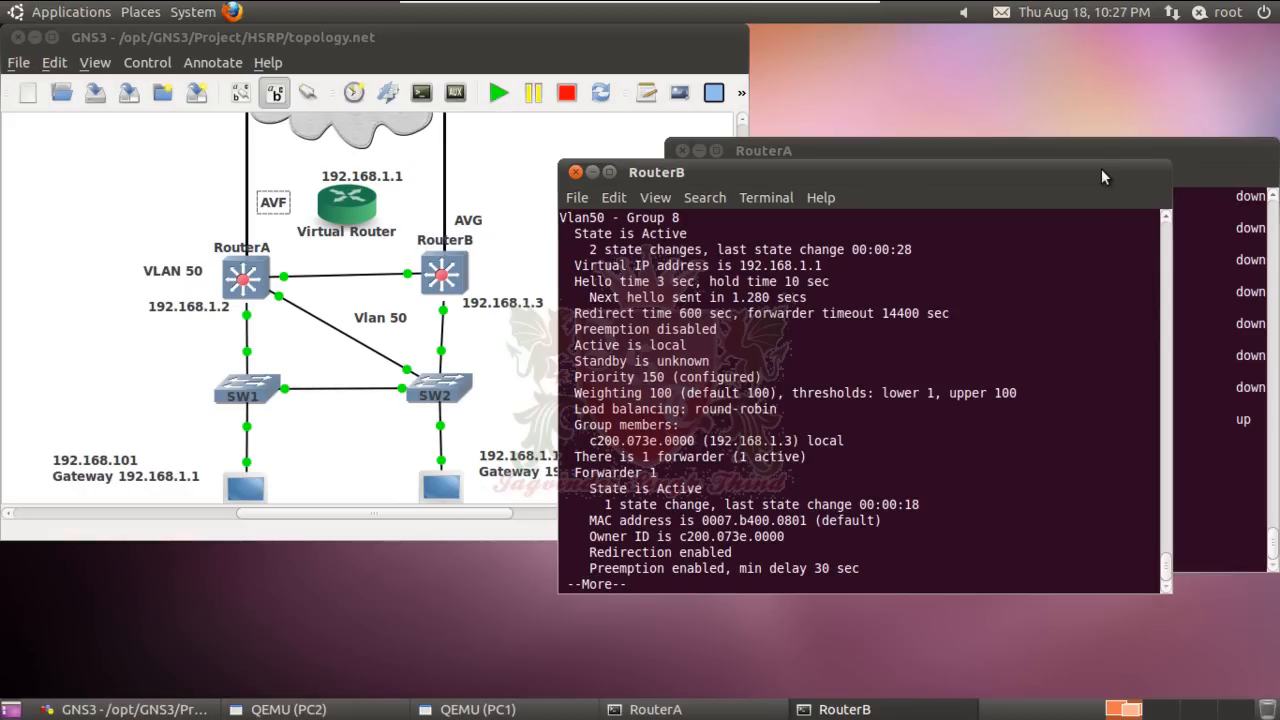
Switch to RouterA's console, enter global configuration mode and open interface VLAN 50 for configuration
click(1228, 167)
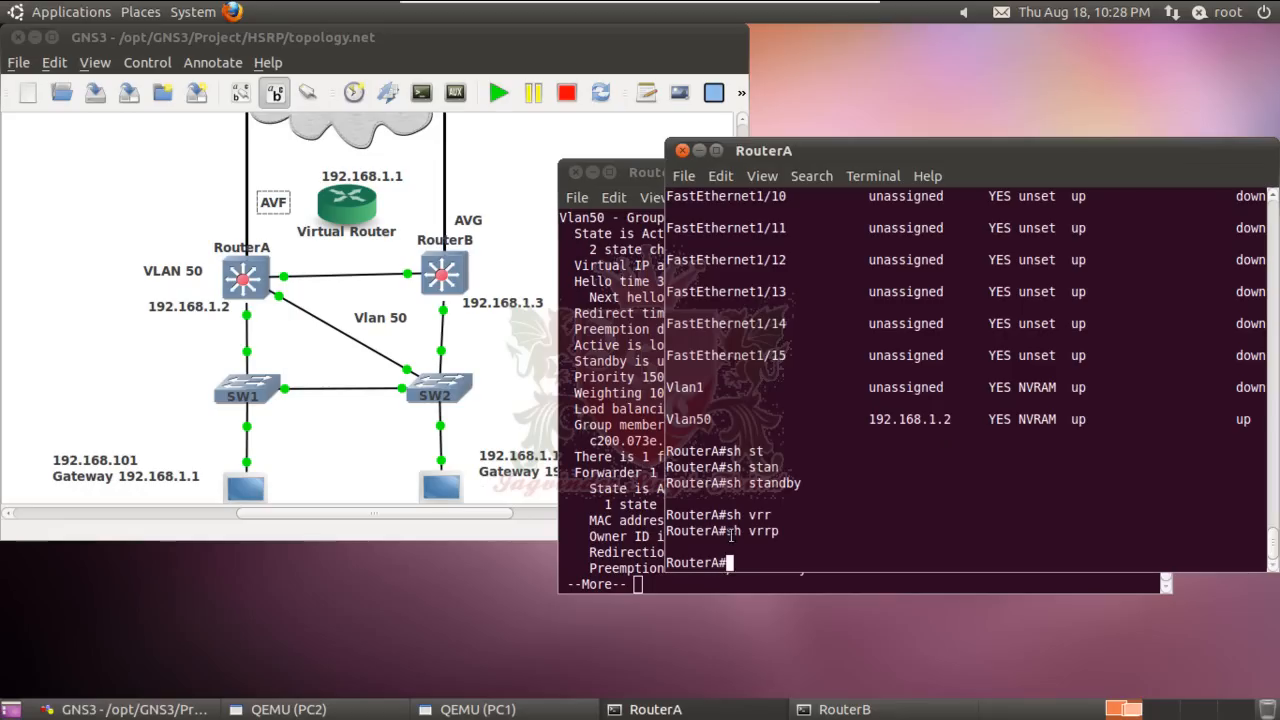
text(conf t)
key(Return)
text(in)
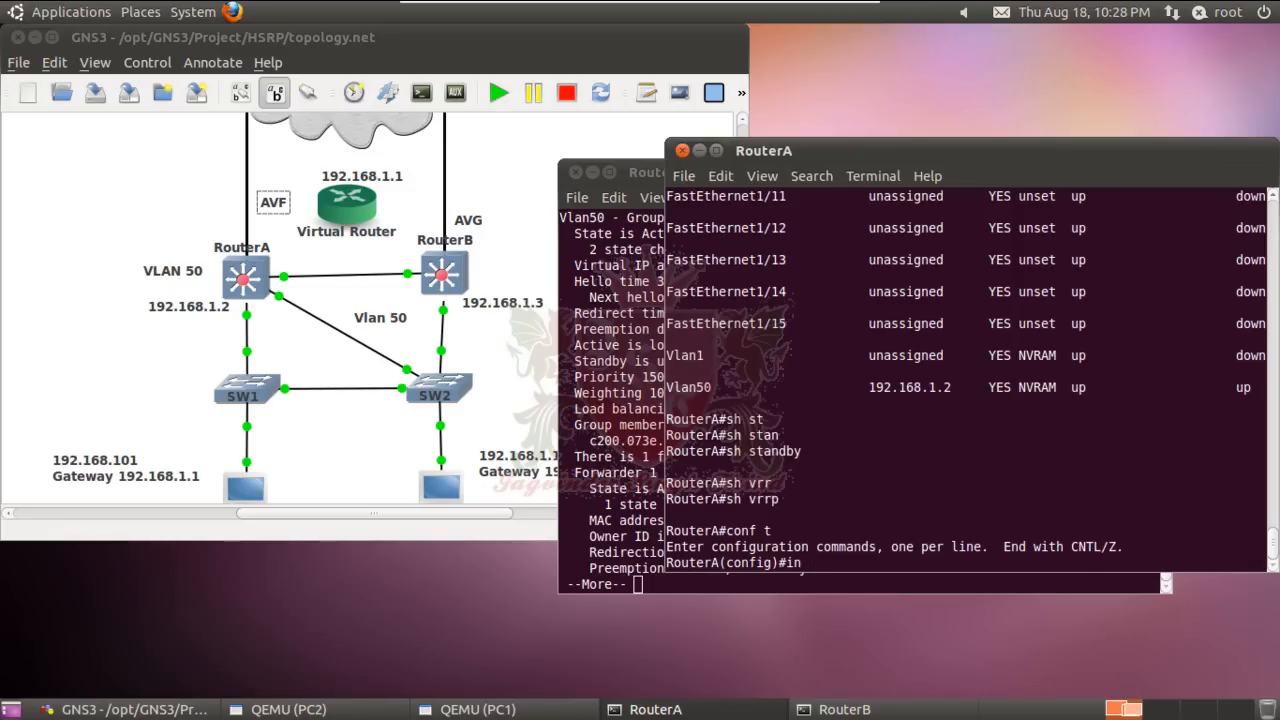
text( vl)
key(Tab)
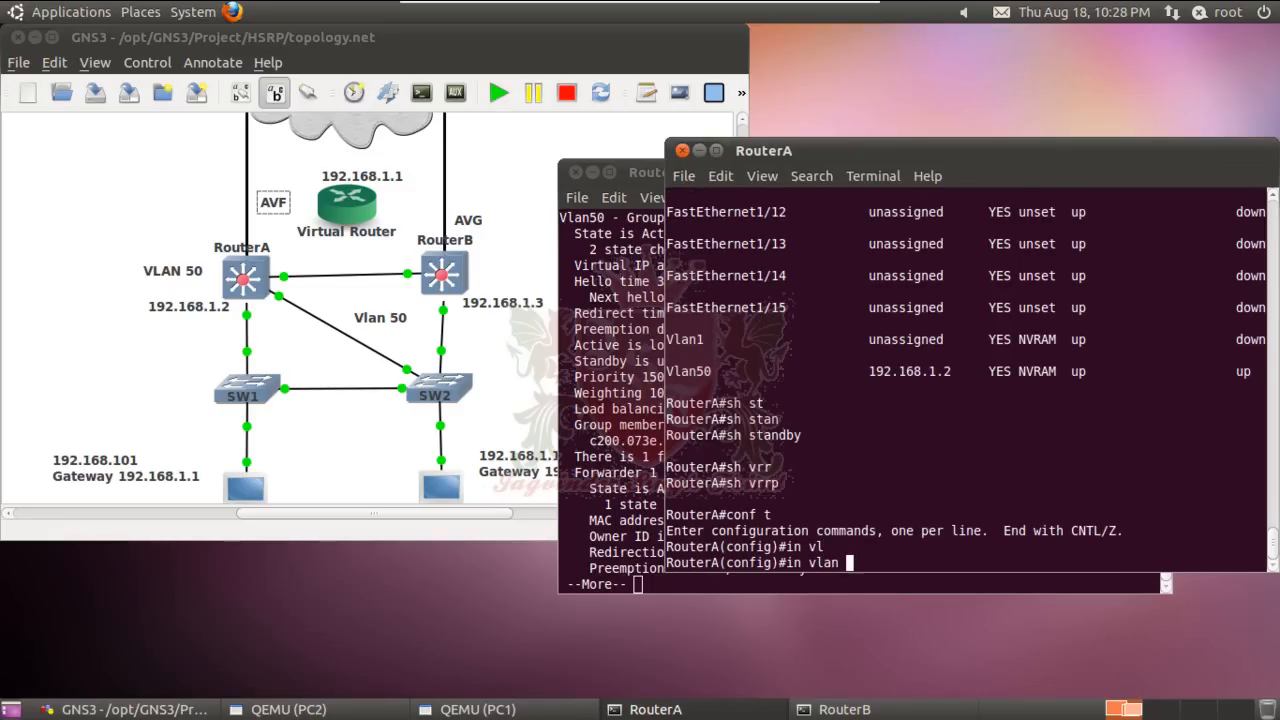
text(50)
key(Return)
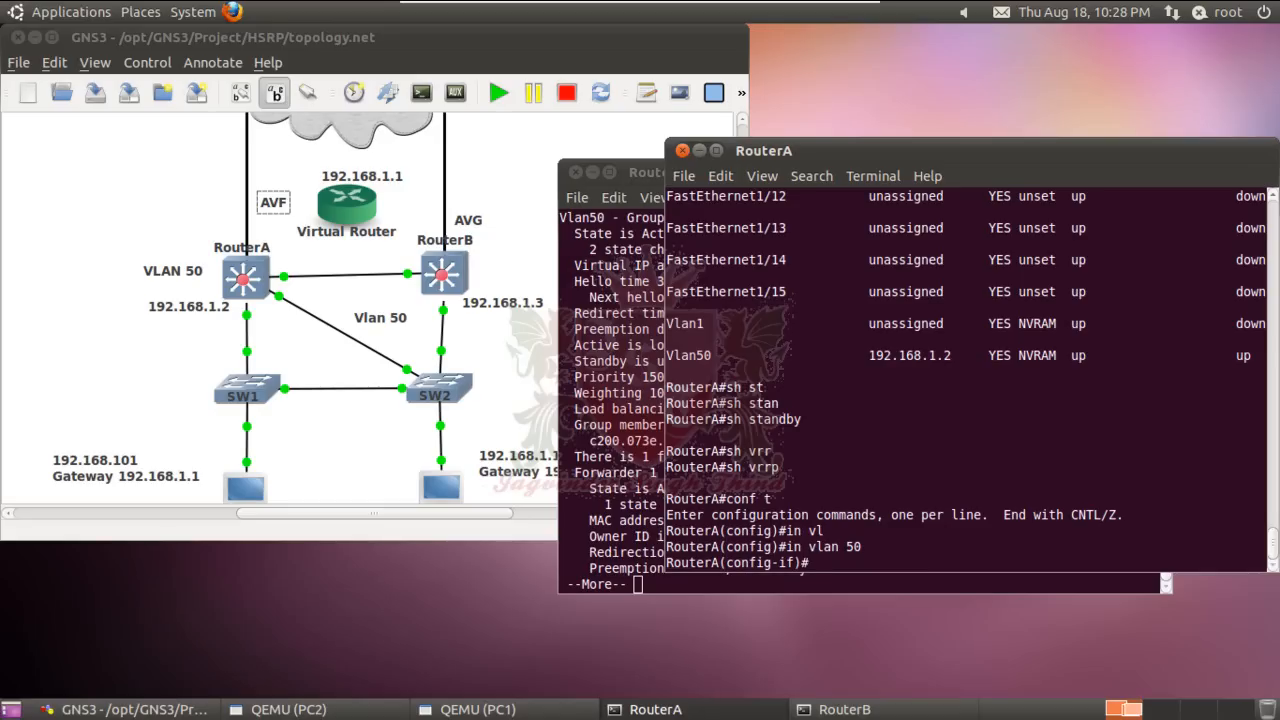
Assign virtual IP address 192.168.1.1 to GLBP group 8 on RouterA
drag(962, 155, 928, 212)
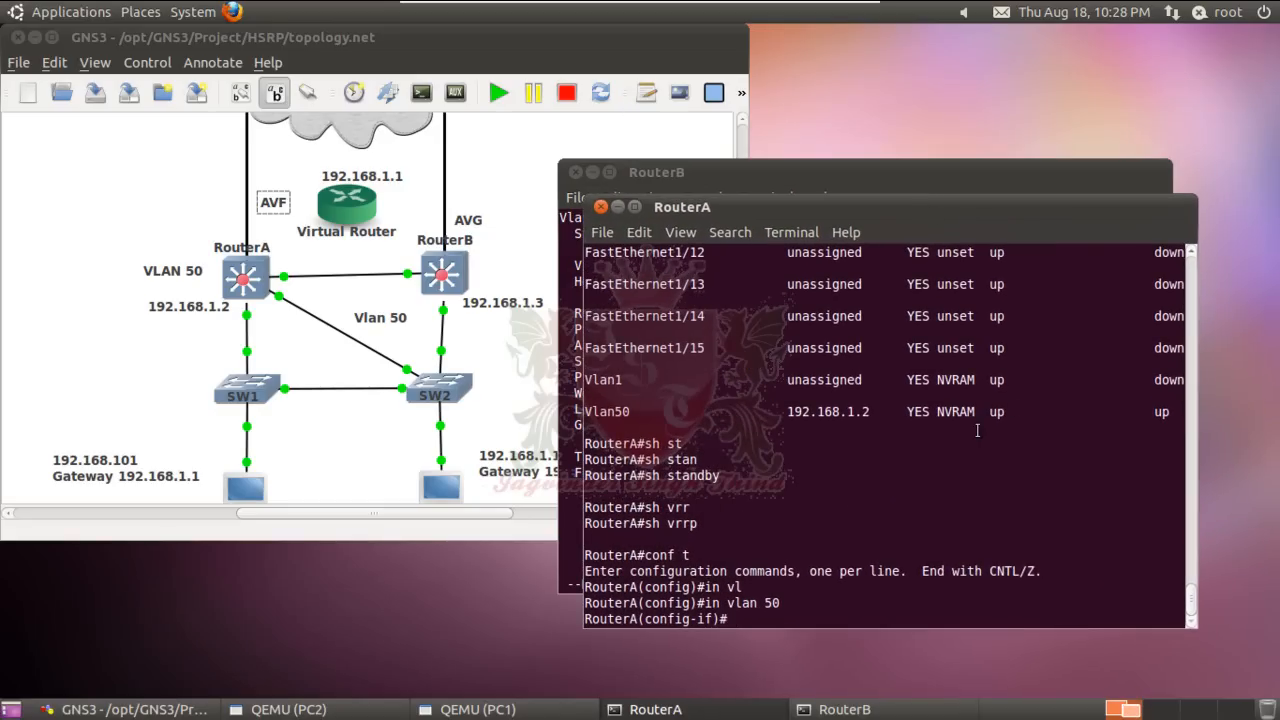
text(glb)
key(Tab)
text(p 8 ip)
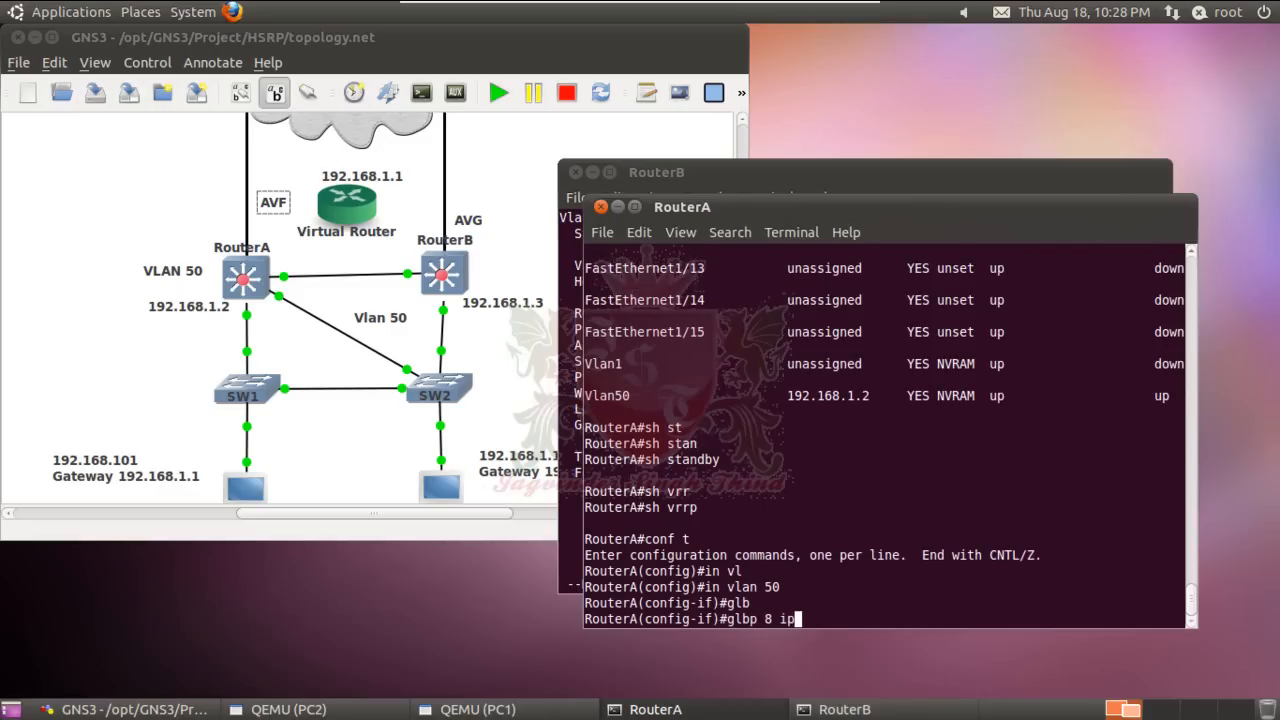
key(Tab)
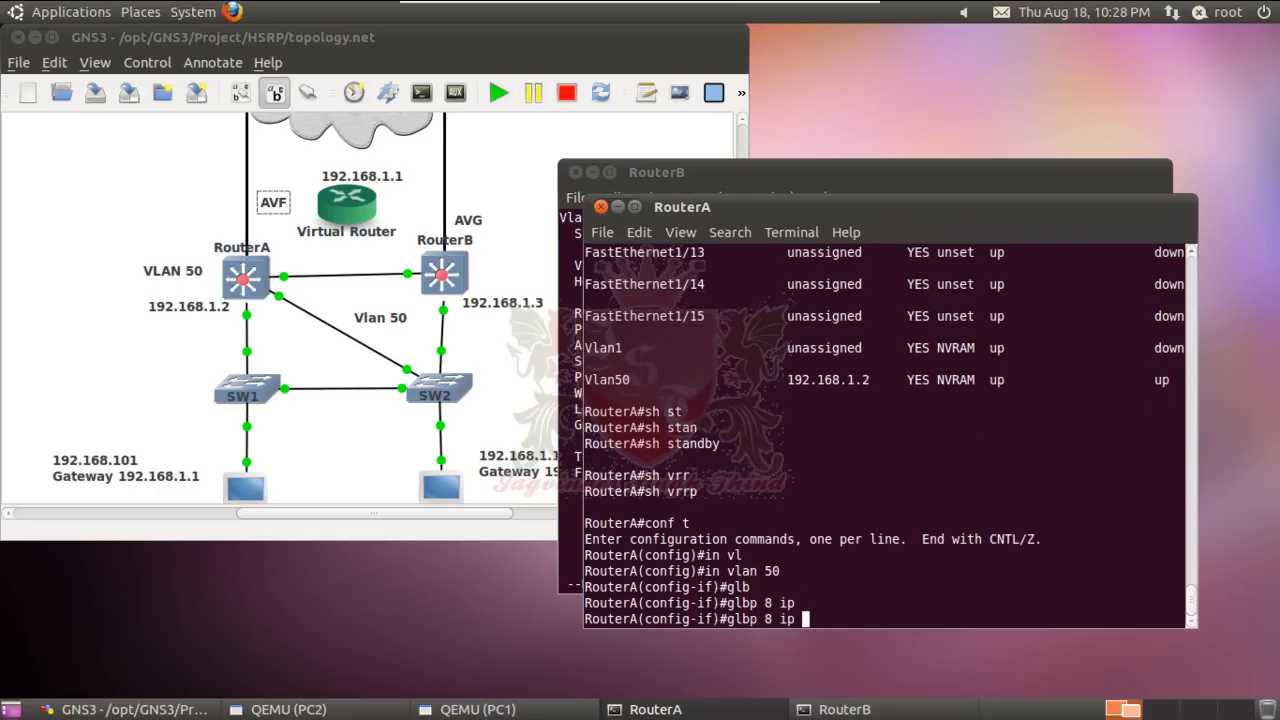
text(192.168.1.1)
key(Return)
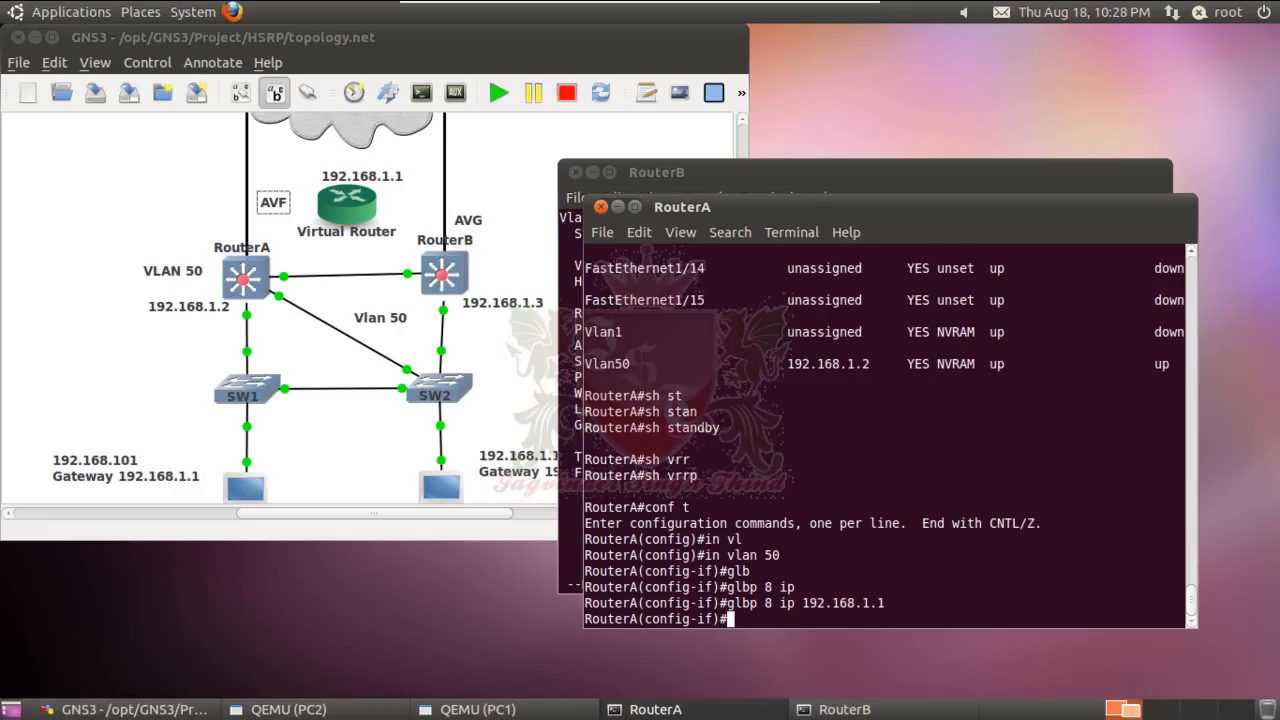
Leave configuration mode and display RouterA's GLBP status, examining the active router's address and RouterA's own priority
key(ctrl+z)
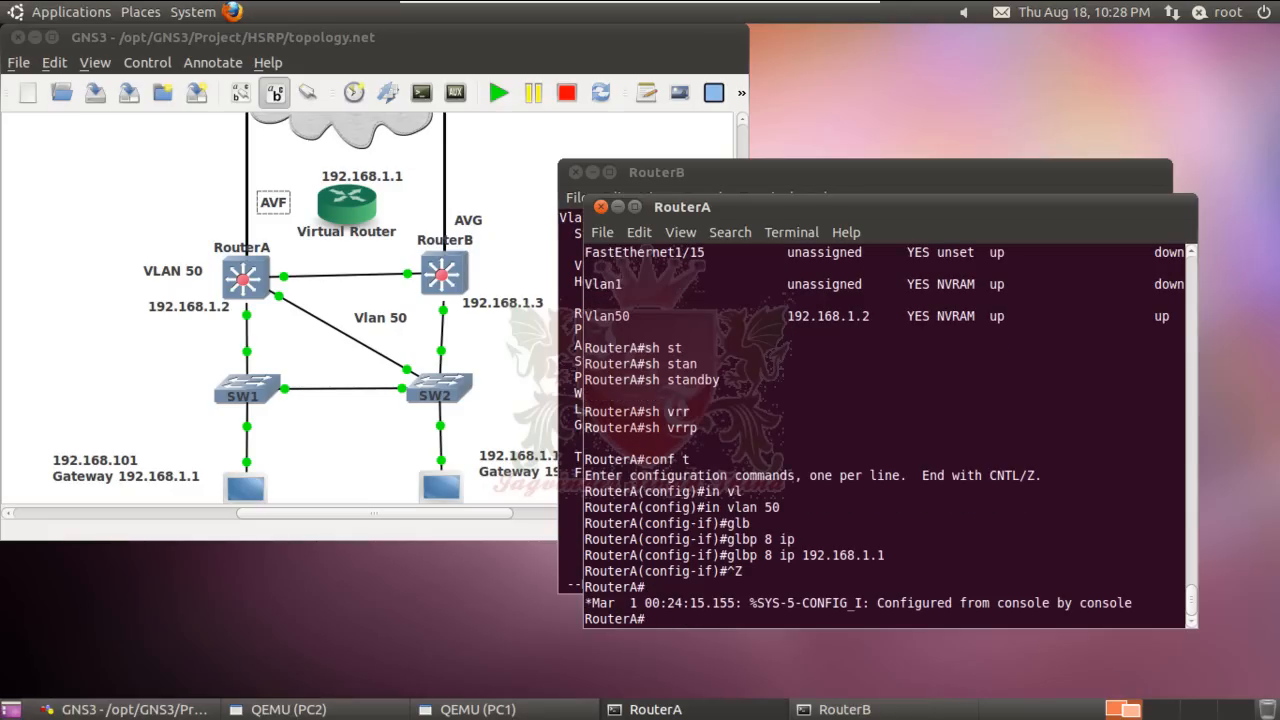
text(sh gl)
key(Tab)
key(Return)
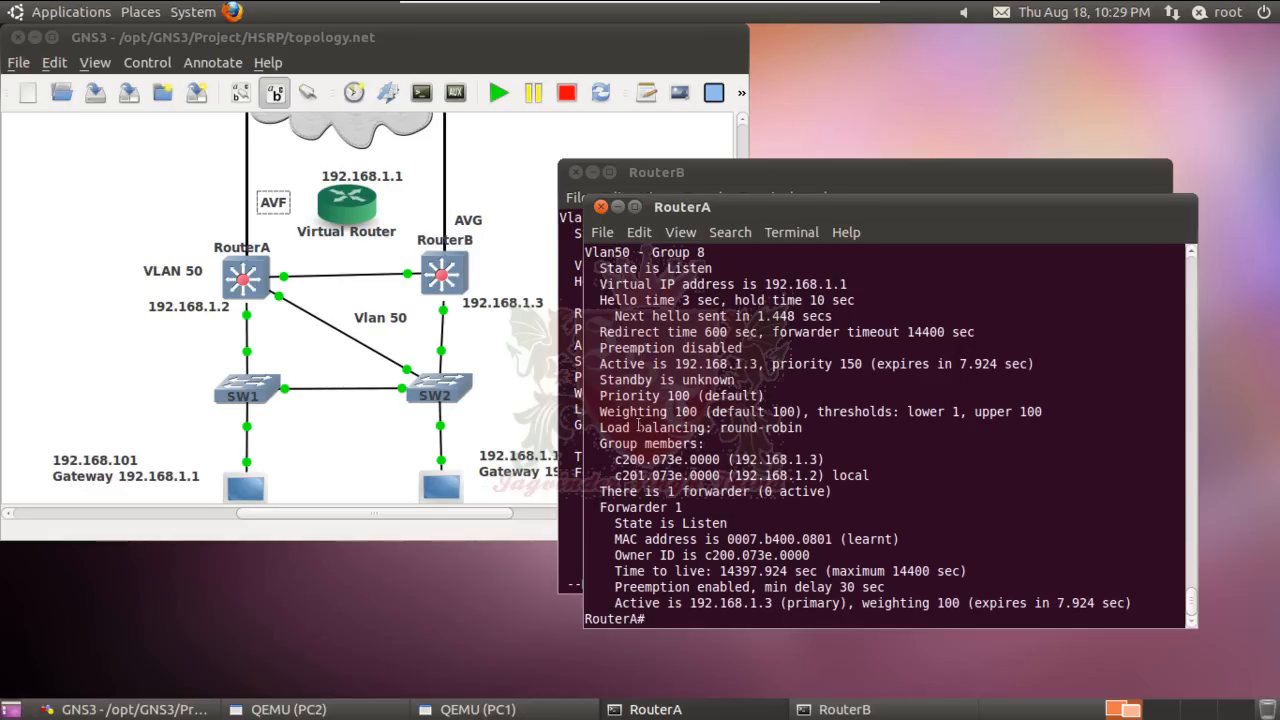
drag(601, 364, 763, 364)
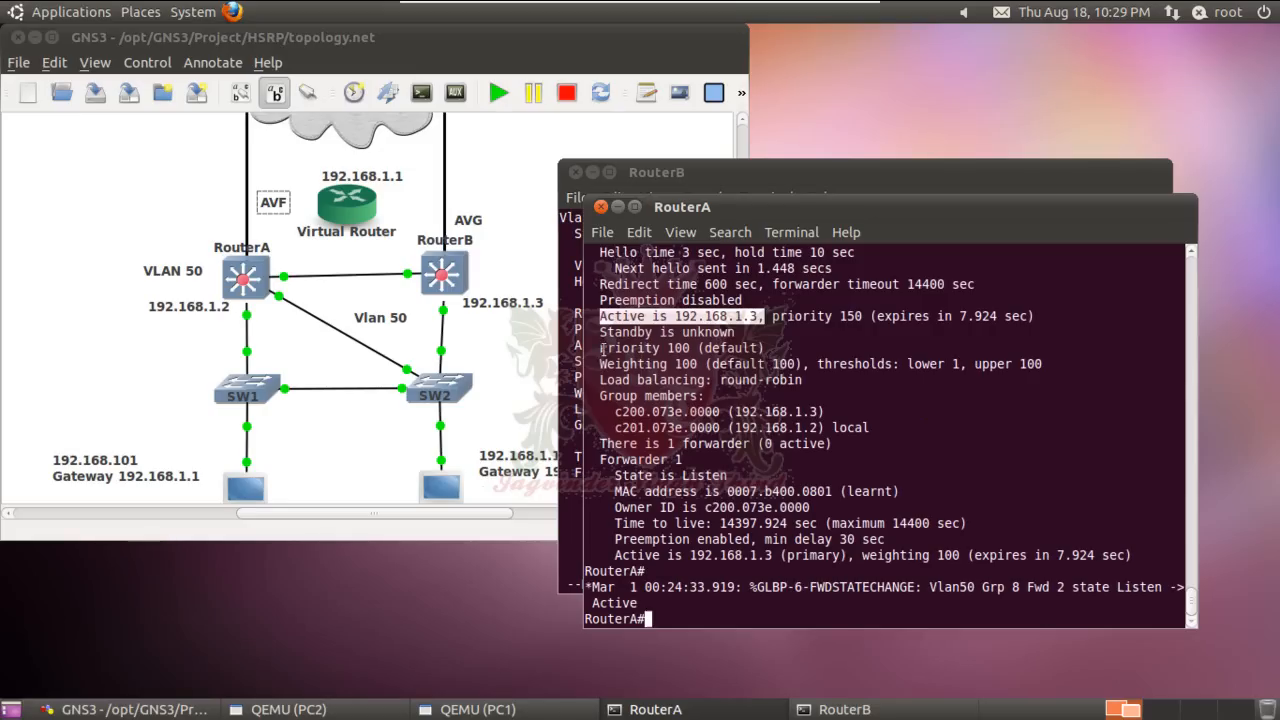
drag(601, 348, 691, 349)
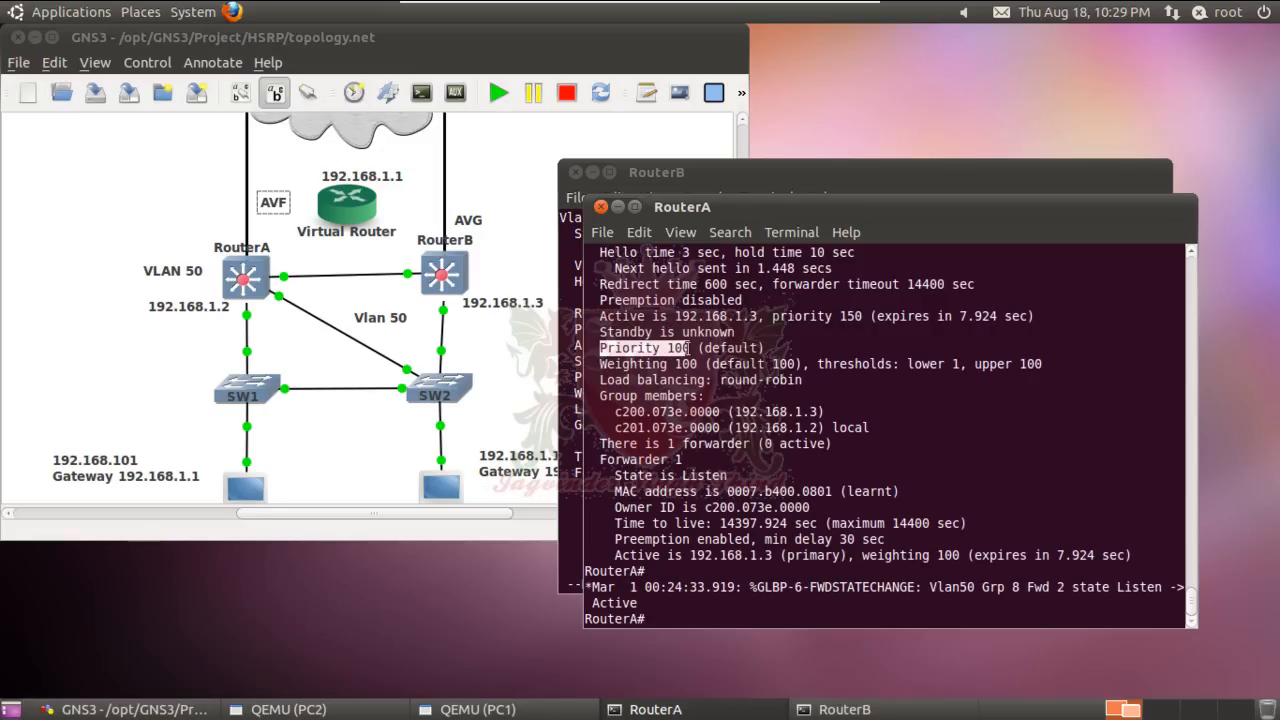
click(689, 623)
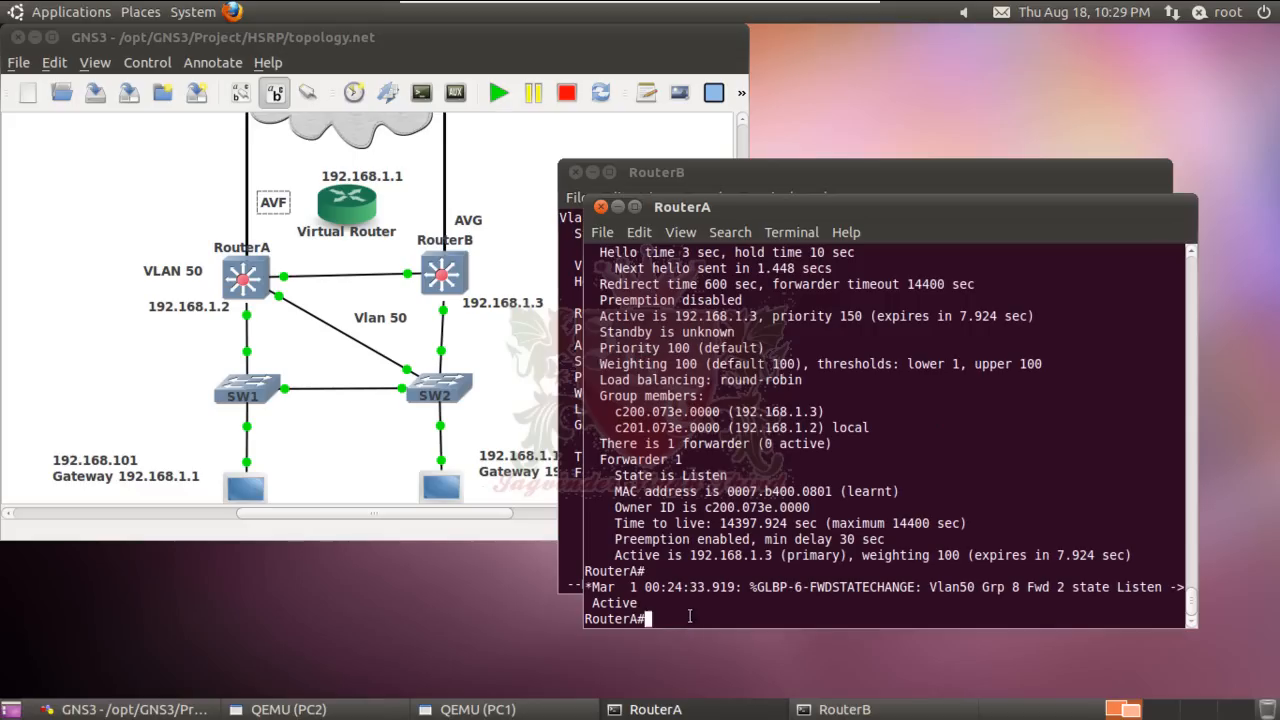
Return to global configuration mode on RouterA and open interface VLAN 50 again
text(sh glbp)
key(BackSpace)
key(BackSpace)
key(BackSpace)
key(BackSpace)
key(BackSpace)
key(BackSpace)
key(BackSpace)
text(conf t)
key(Return)
text(glbp 8 ip 192.168.1.1)
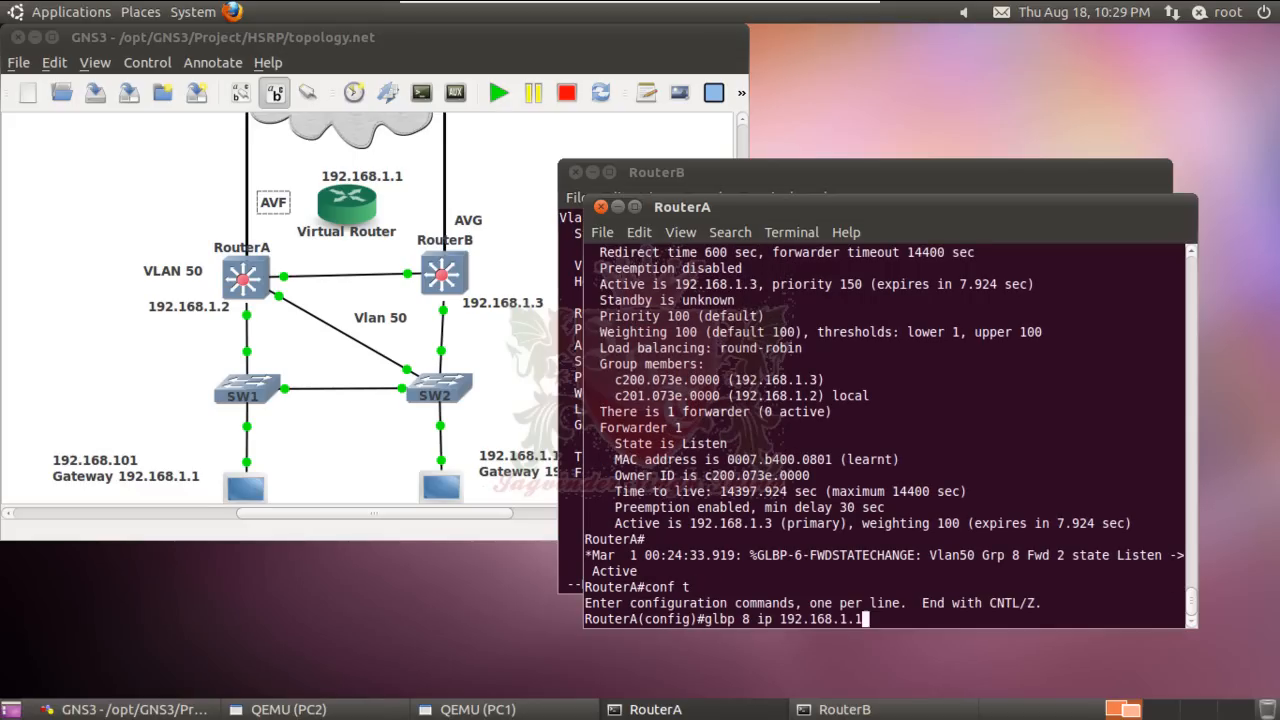
key(BackSpace)
key(BackSpace)
key(BackSpace)
key(BackSpace)
key(BackSpace)
key(BackSpace)
key(BackSpace)
key(BackSpace)
key(BackSpace)
key(BackSpace)
key(BackSpace)
key(BackSpace)
key(BackSpace)
key(BackSpace)
key(BackSpace)
key(BackSpace)
key(BackSpace)
key(BackSpace)
key(BackSpace)
key(BackSpace)
text(in vlan 50)
key(Return)
Set the priority of GLBP group 8 on RouterA to 200
key(Up)
key(Up)
key(BackSpace)
key(BackSpace)
key(BackSpace)
key(BackSpace)
key(BackSpace)
key(BackSpace)
key(BackSpace)
key(BackSpace)
key(BackSpace)
key(BackSpace)
key(BackSpace)
key(BackSpace)
key(BackSpace)
key(BackSpace)
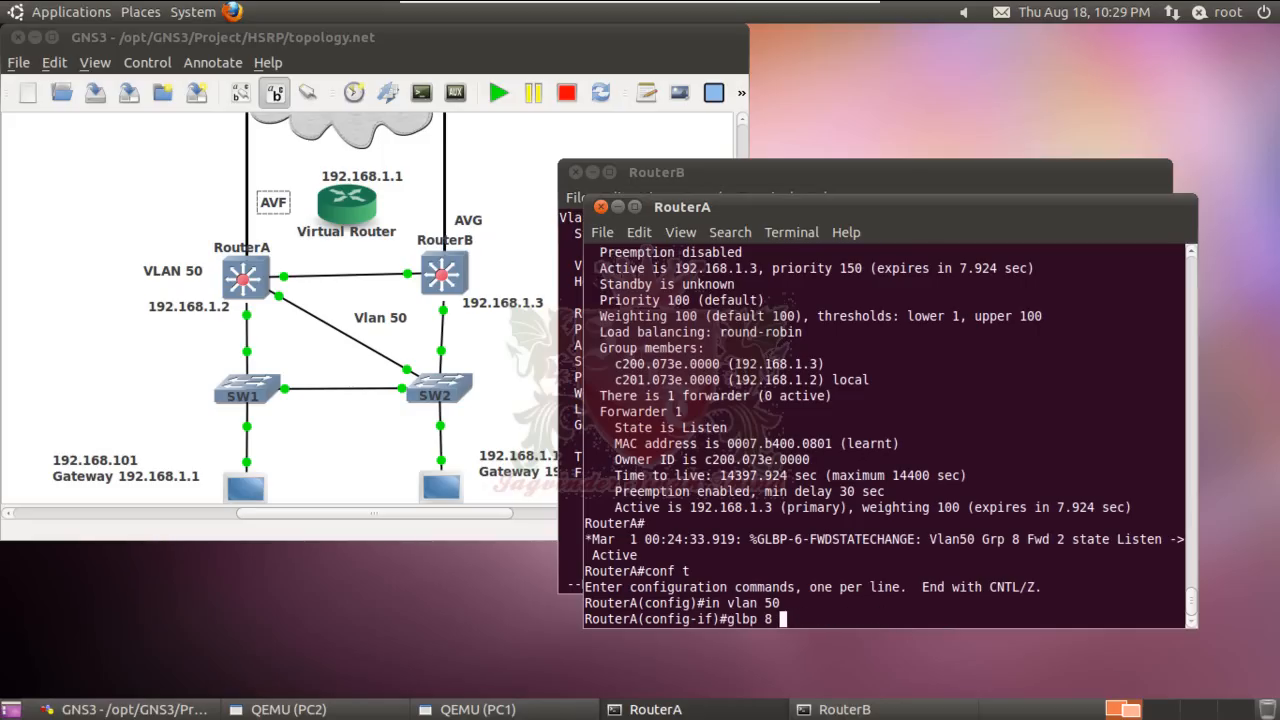
text(pr)
key(Tab)
text(i)
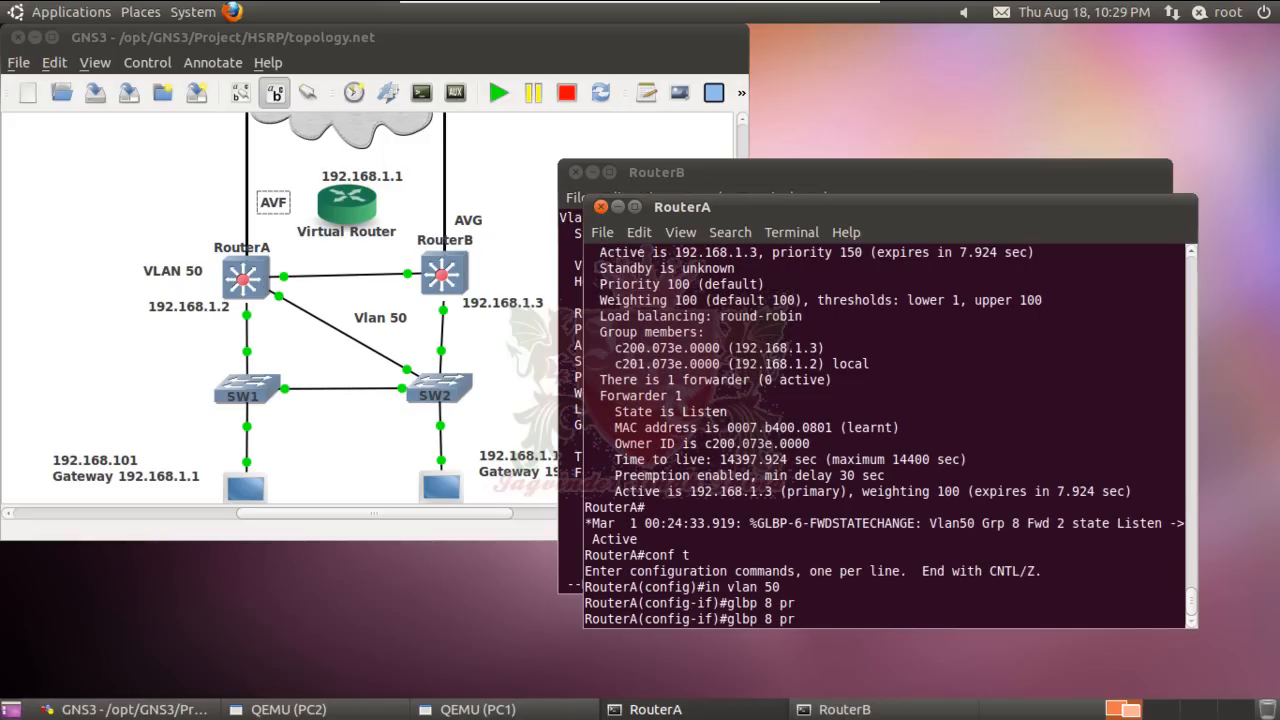
key(Tab)
text(200)
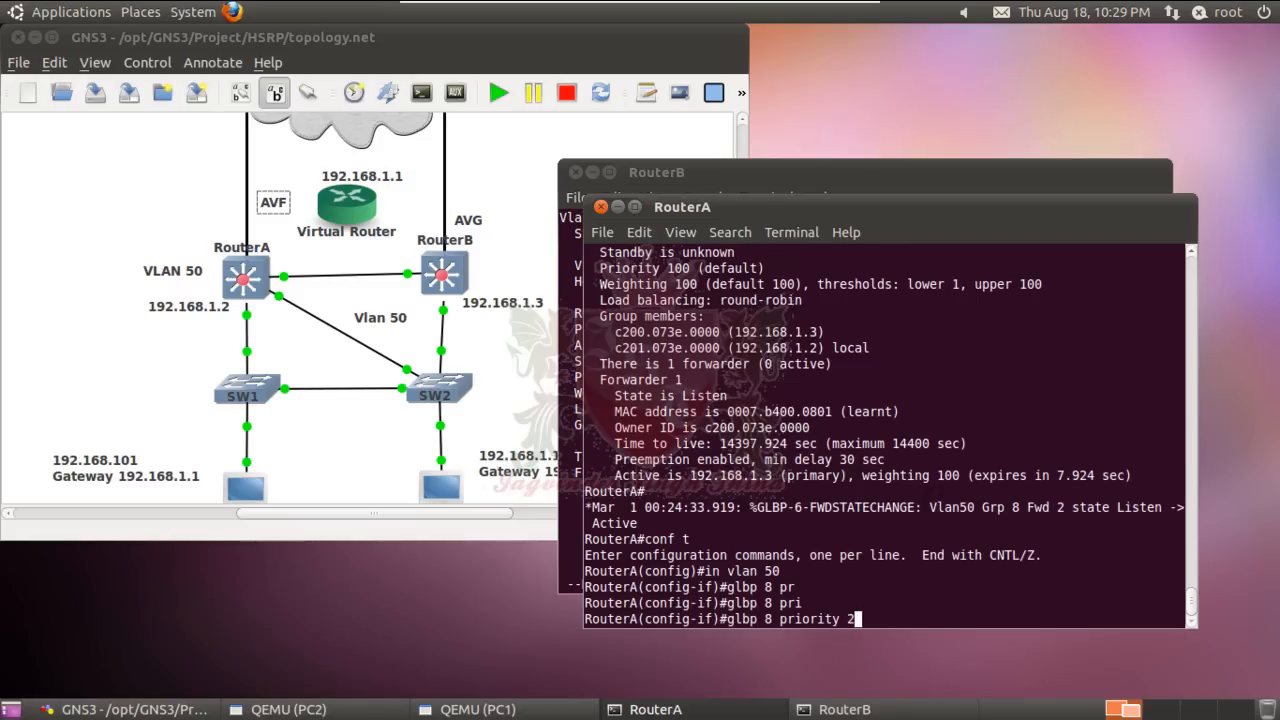
key(Return)
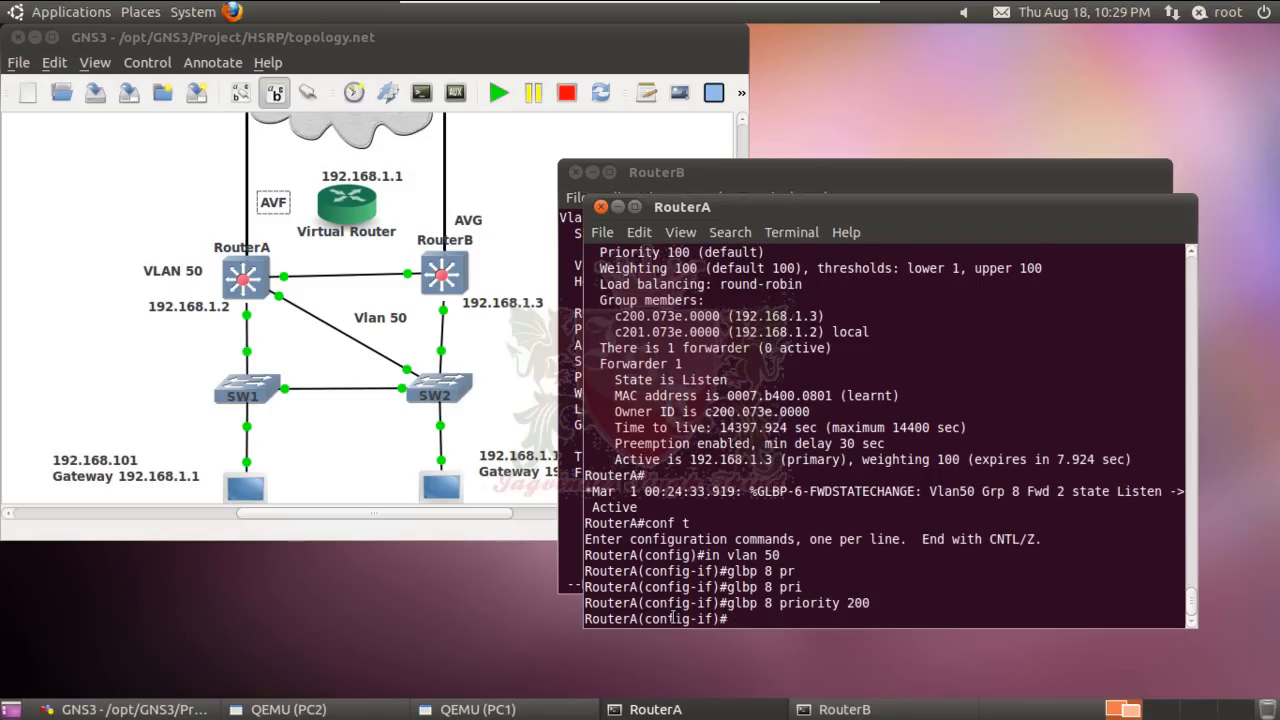
Leave configuration mode and display RouterA's GLBP status, examining the group's preemption setting
key(ctrl+z)
key(Return)
key(Up)
key(Up)
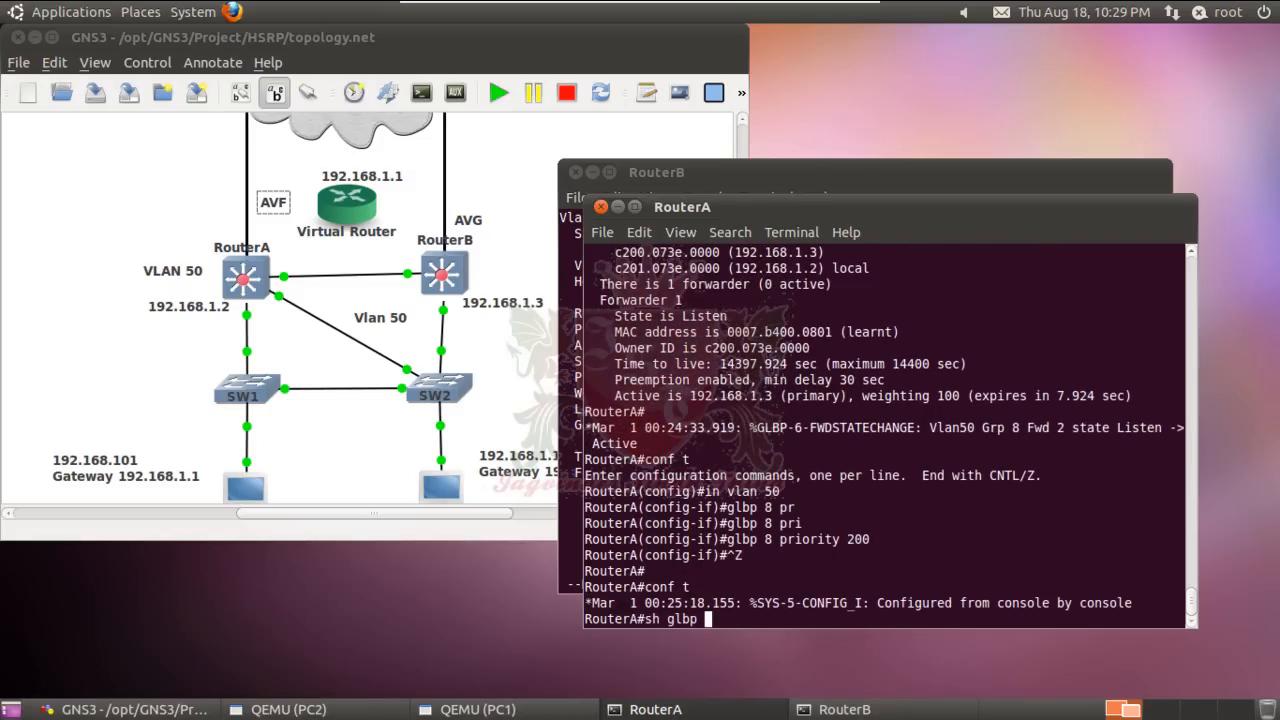
key(Return)
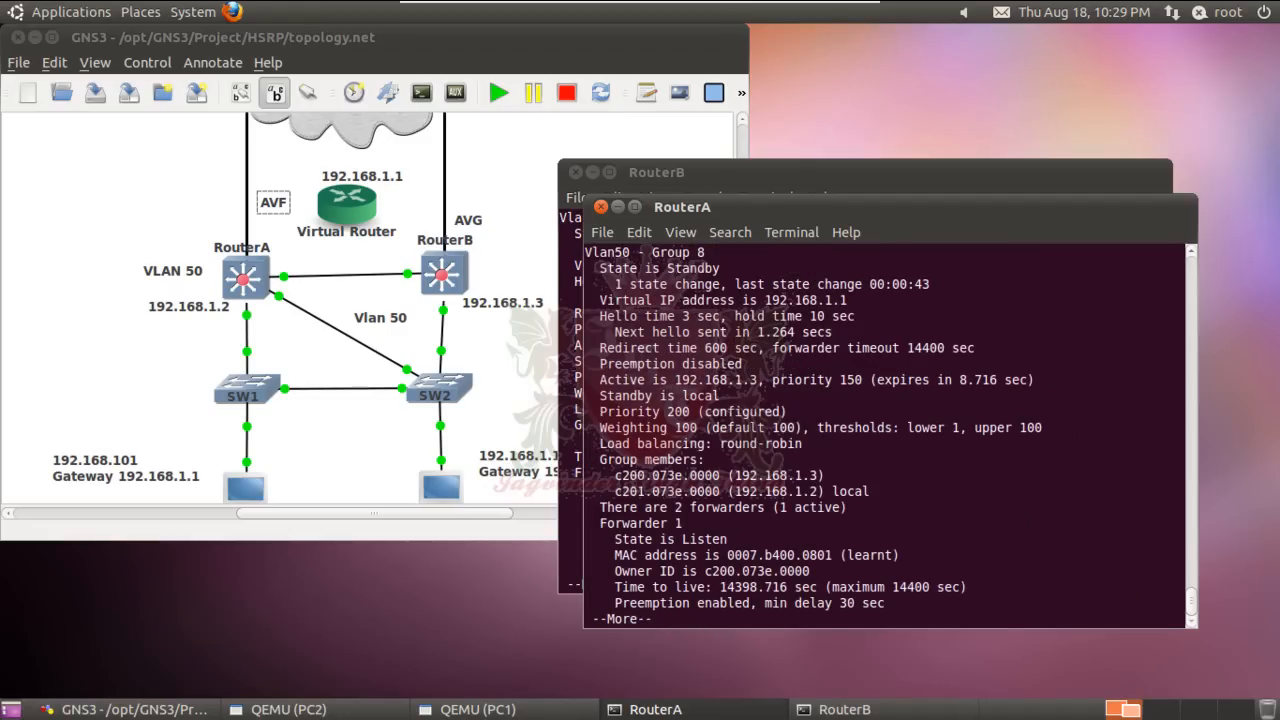
scroll(675, 312, up, 1)
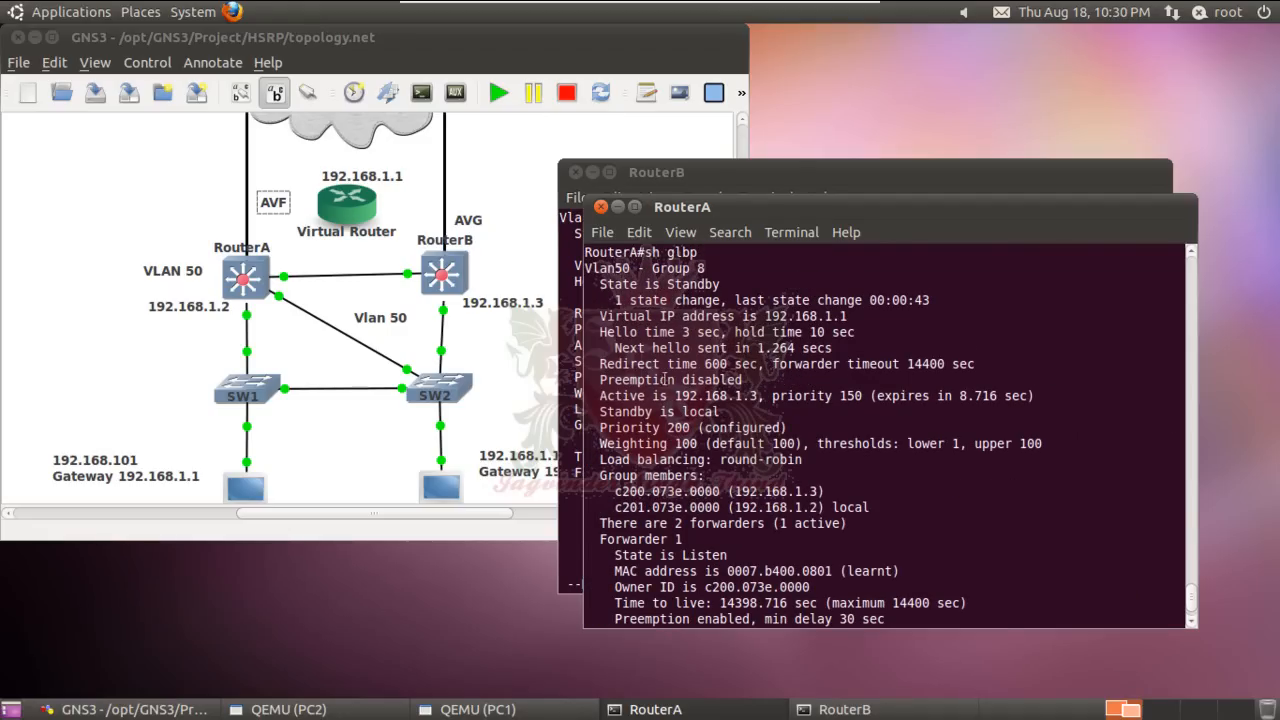
drag(746, 381, 599, 380)
key(Return)
key(Return)
key(Return)
Enable preemption for GLBP group 8 on RouterA's VLAN 50 interface and uncover RouterB's console to compare state changes
text(conf t)
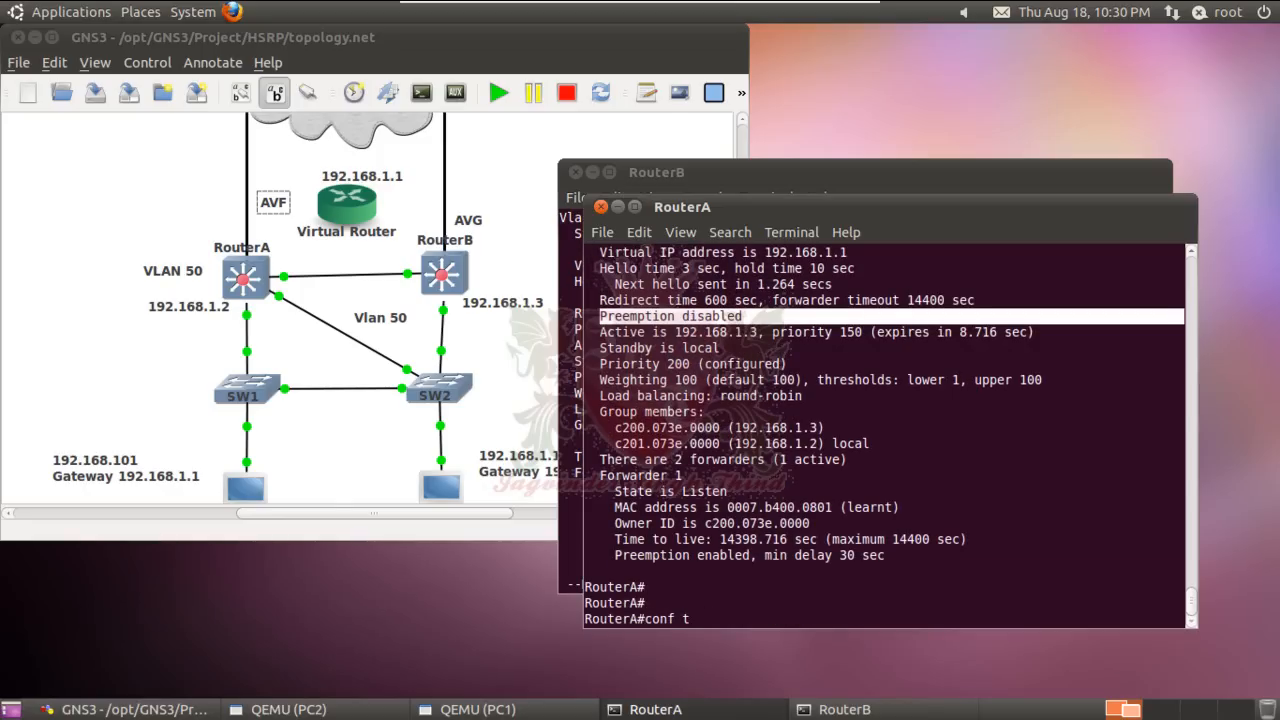
key(Return)
key(Up)
key(Up)
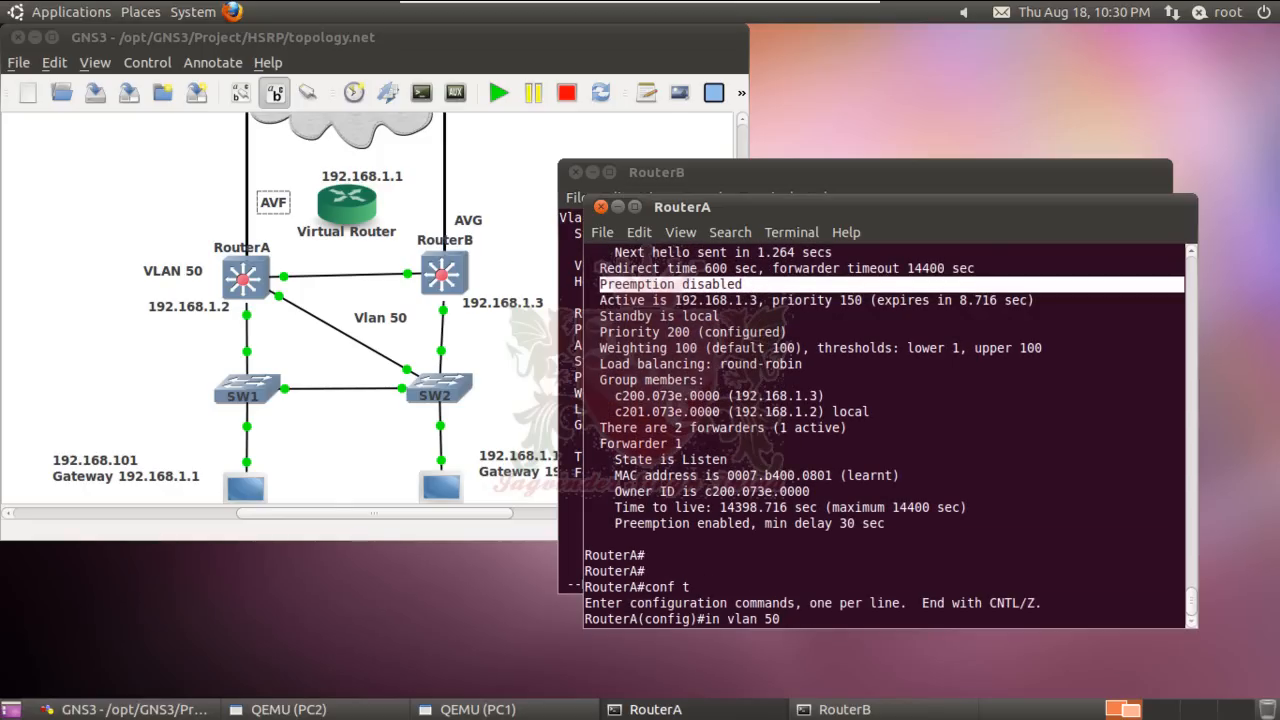
key(Return)
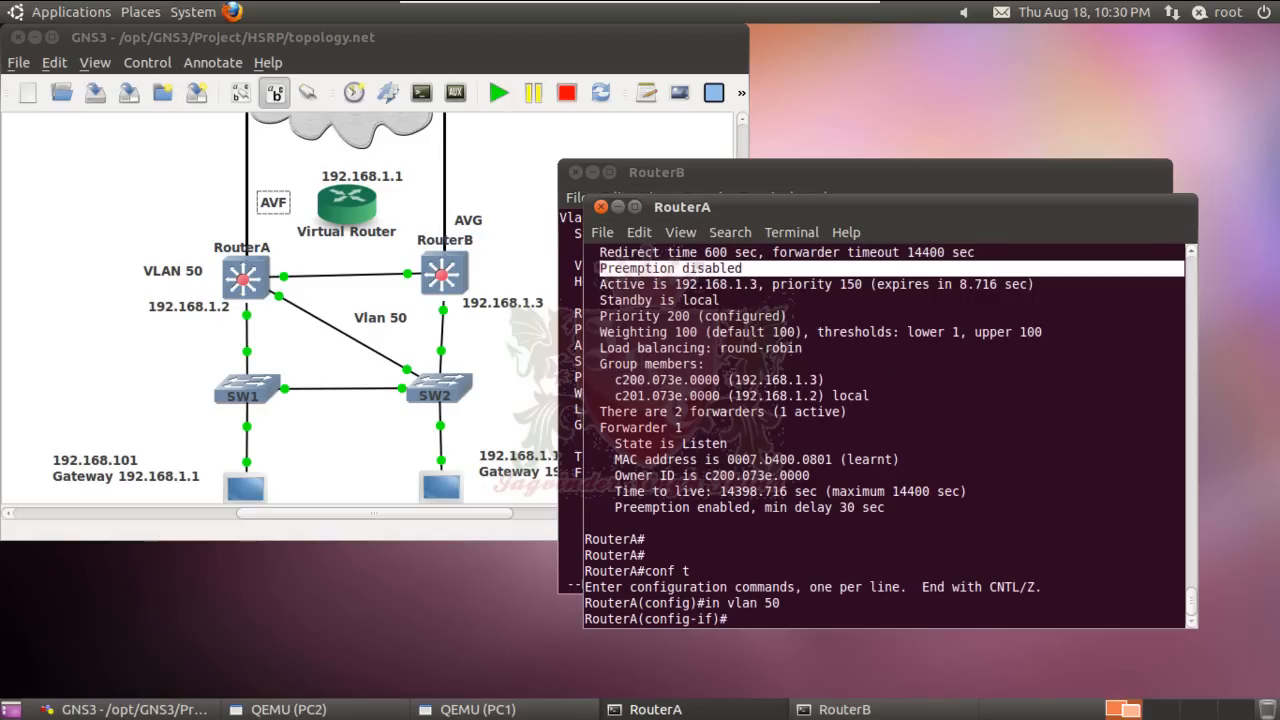
text(glb)
key(Tab)
text(8)
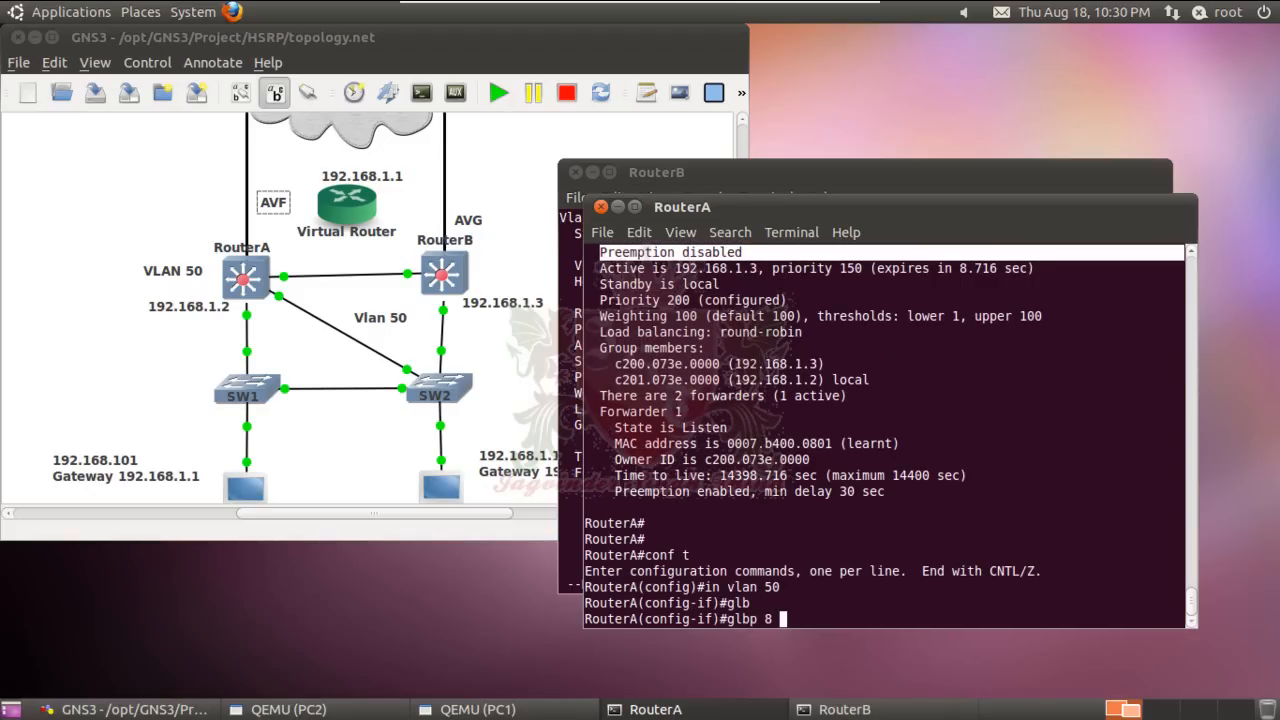
text( pre)
key(Tab)
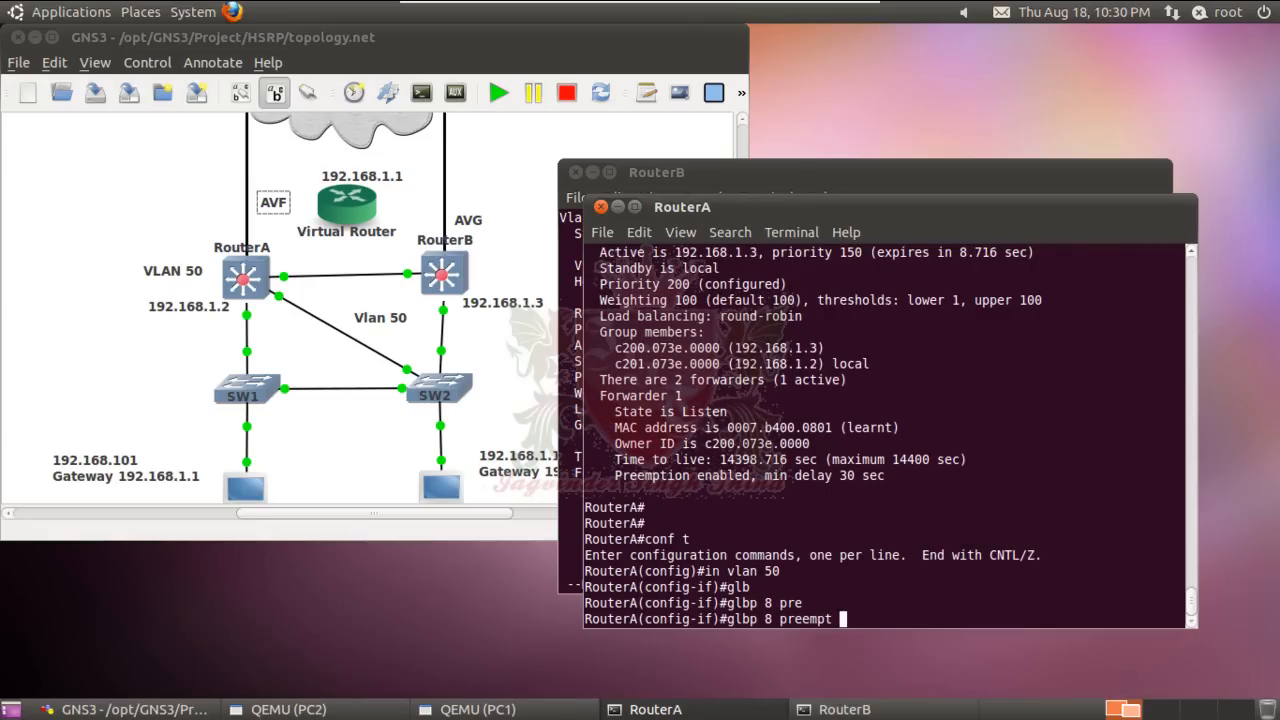
key(Return)
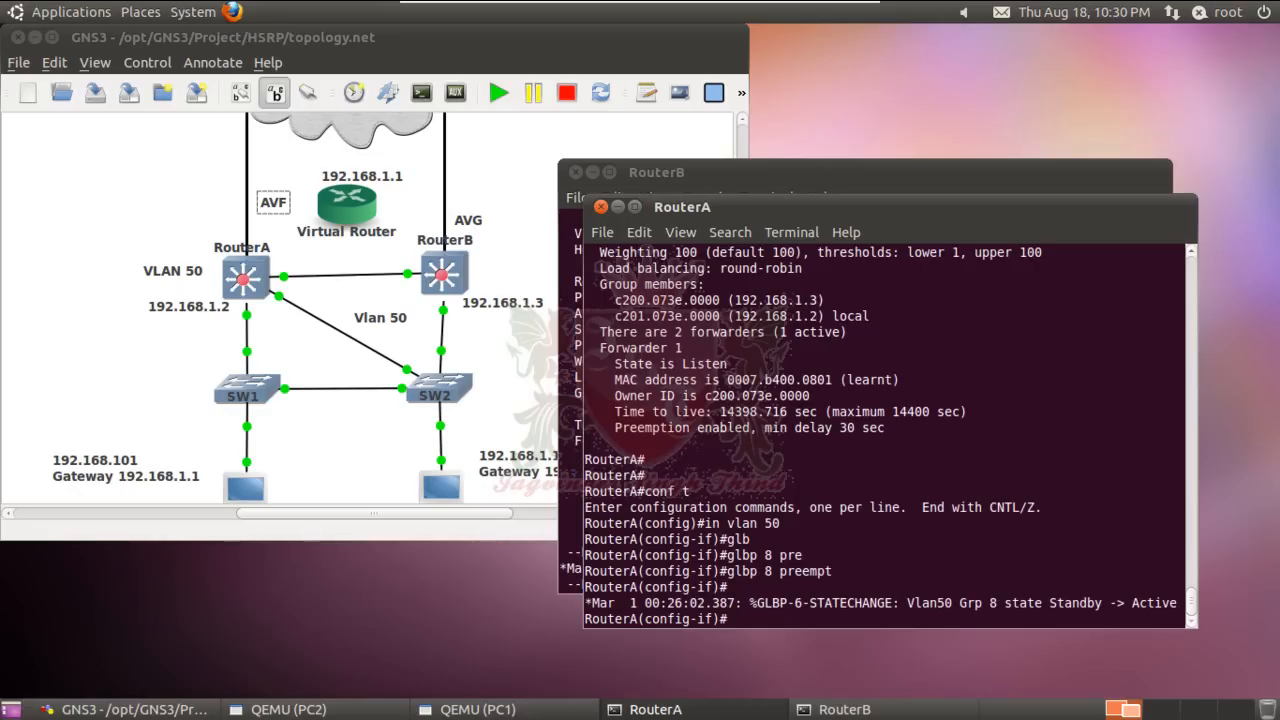
drag(939, 218, 1020, 127)
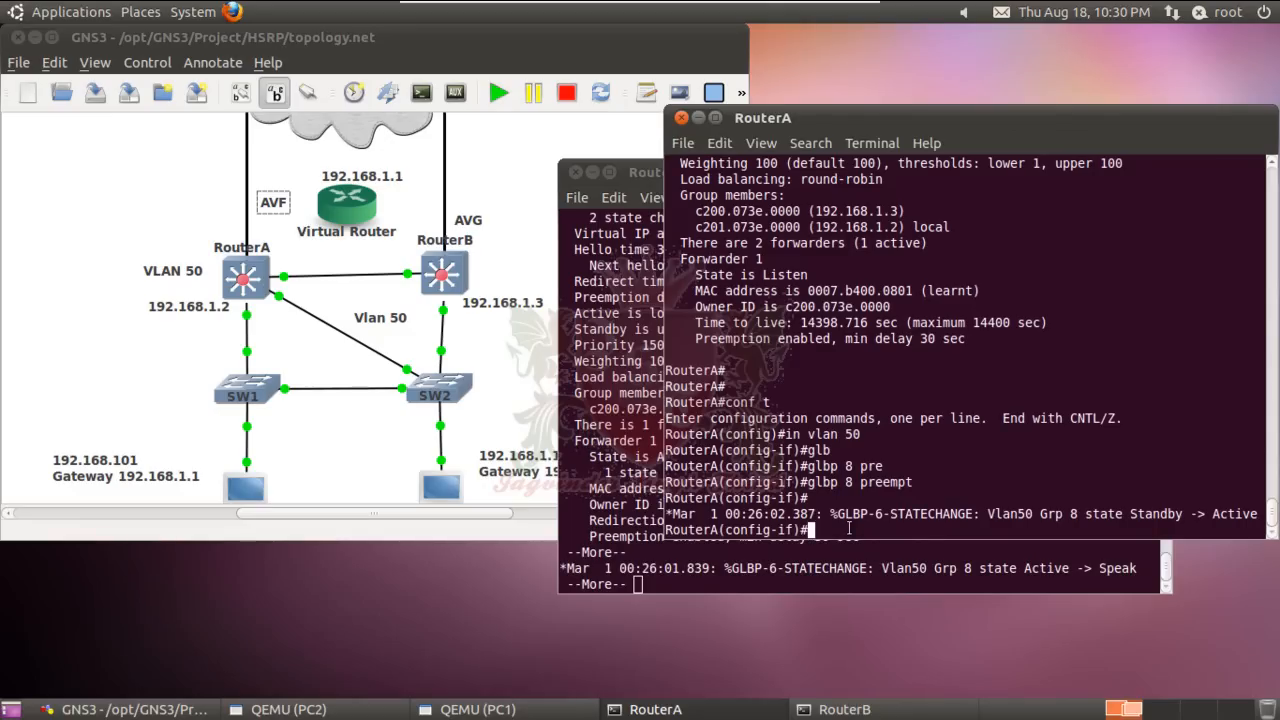
key(Up)
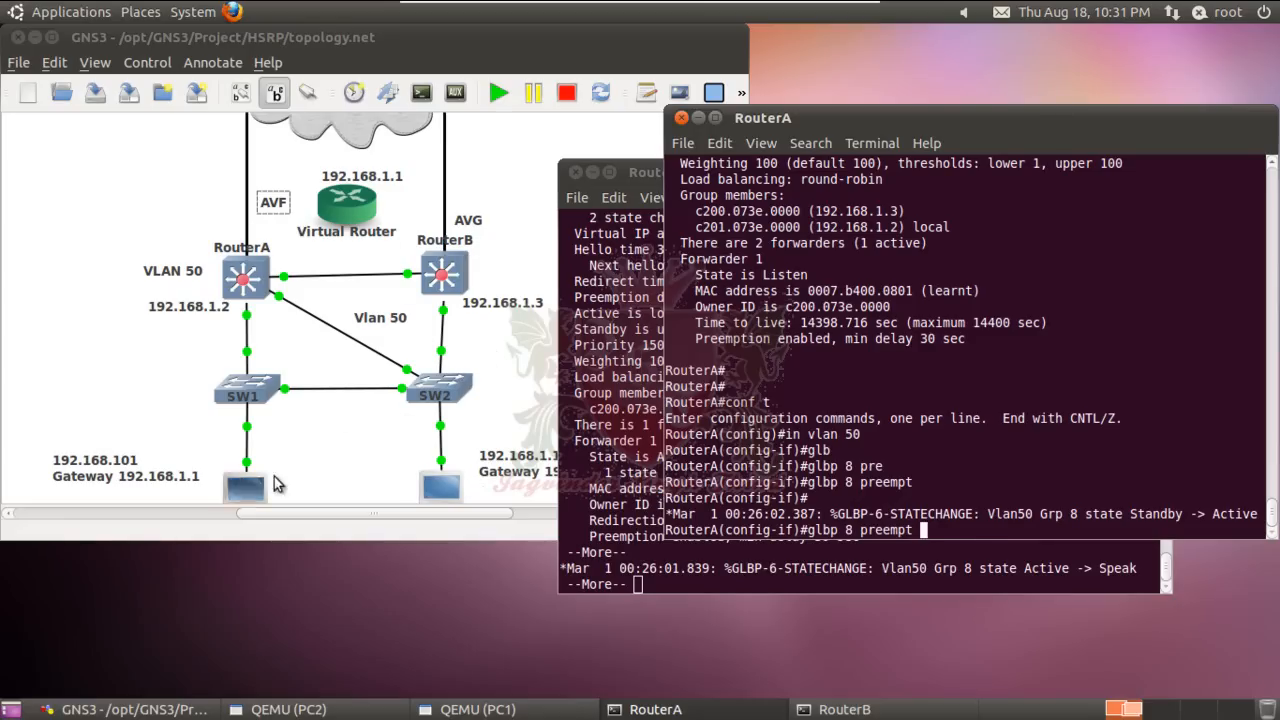
Switch to PC1's QEMU console and display its network interface configuration with ifconfig
click(462, 709)
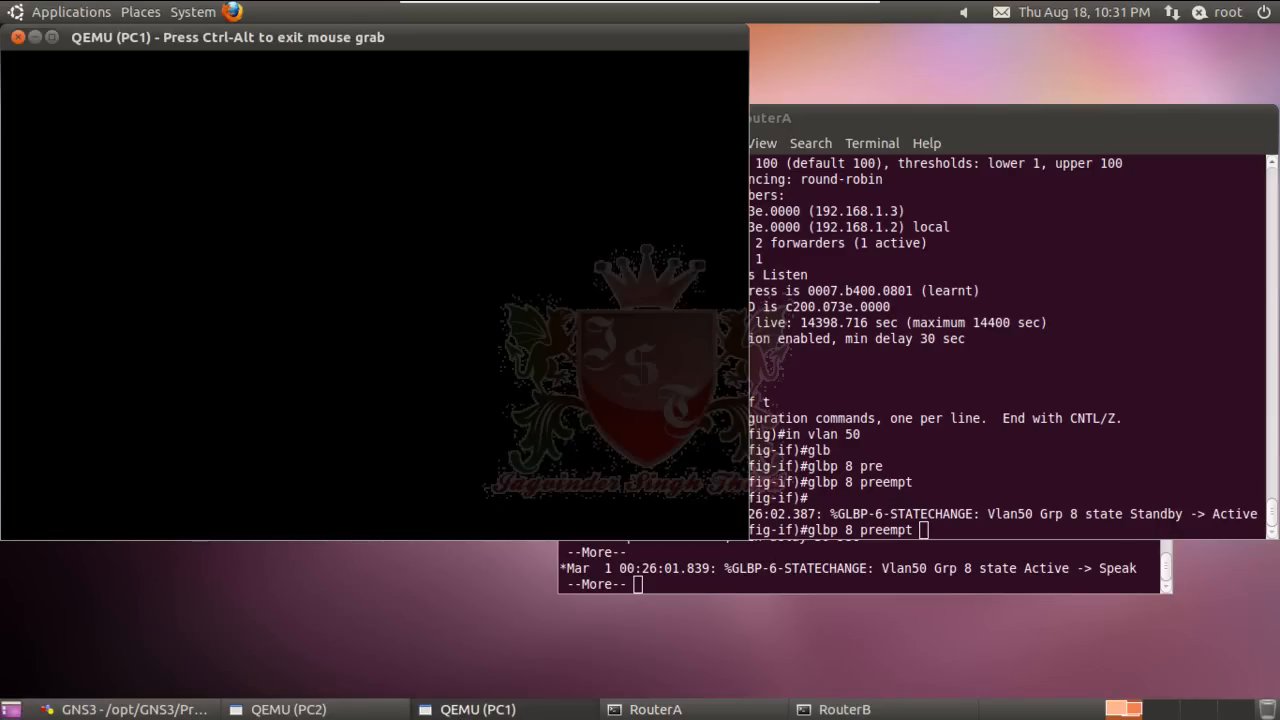
key(Return)
key(Return)
key(Return)
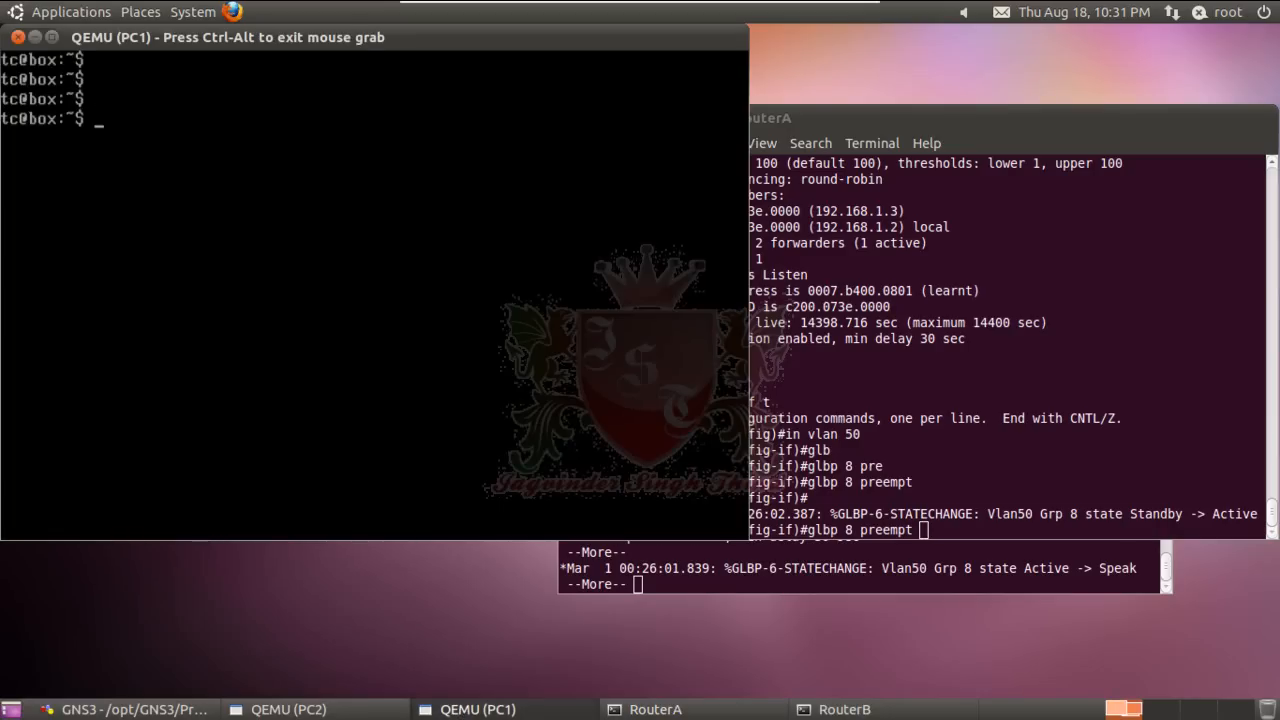
text(ifconfig)
key(Return)
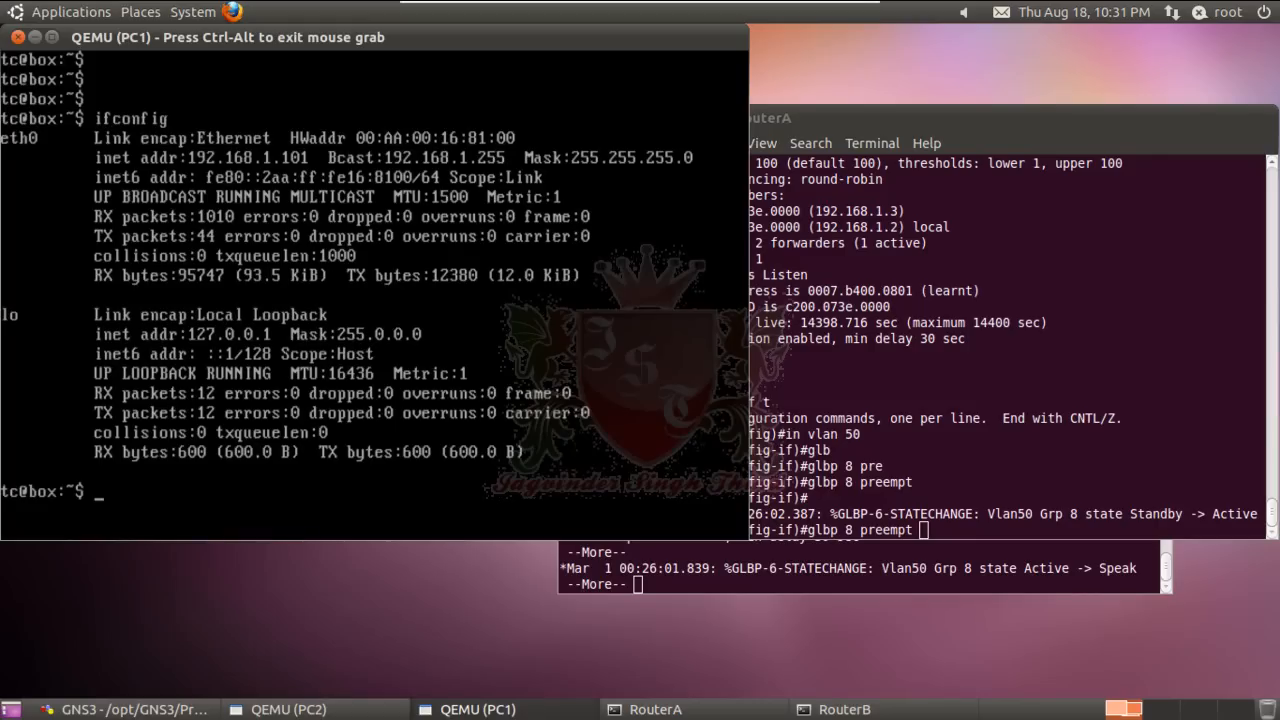
Test connectivity from PC1 by pinging the virtual gateway 192.168.1.1, and interrupt the ping after a few replies
text(g 192.168)
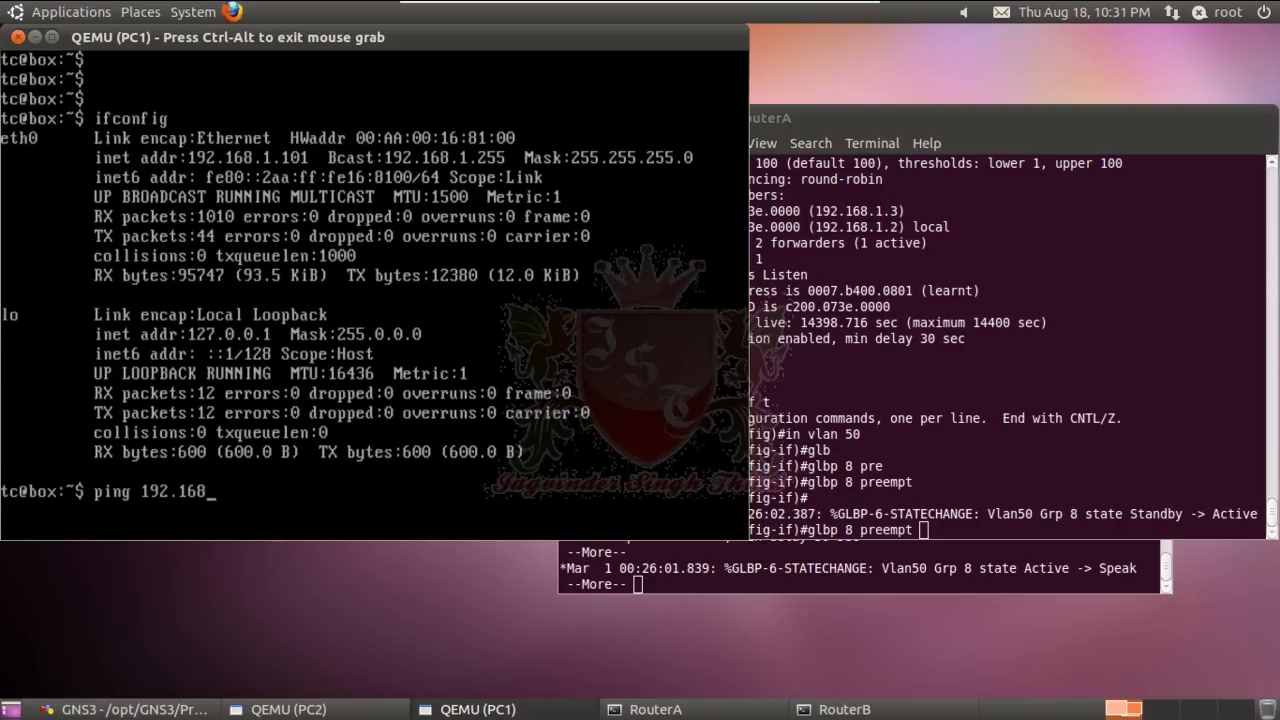
text(.1.1.)
key(Return)
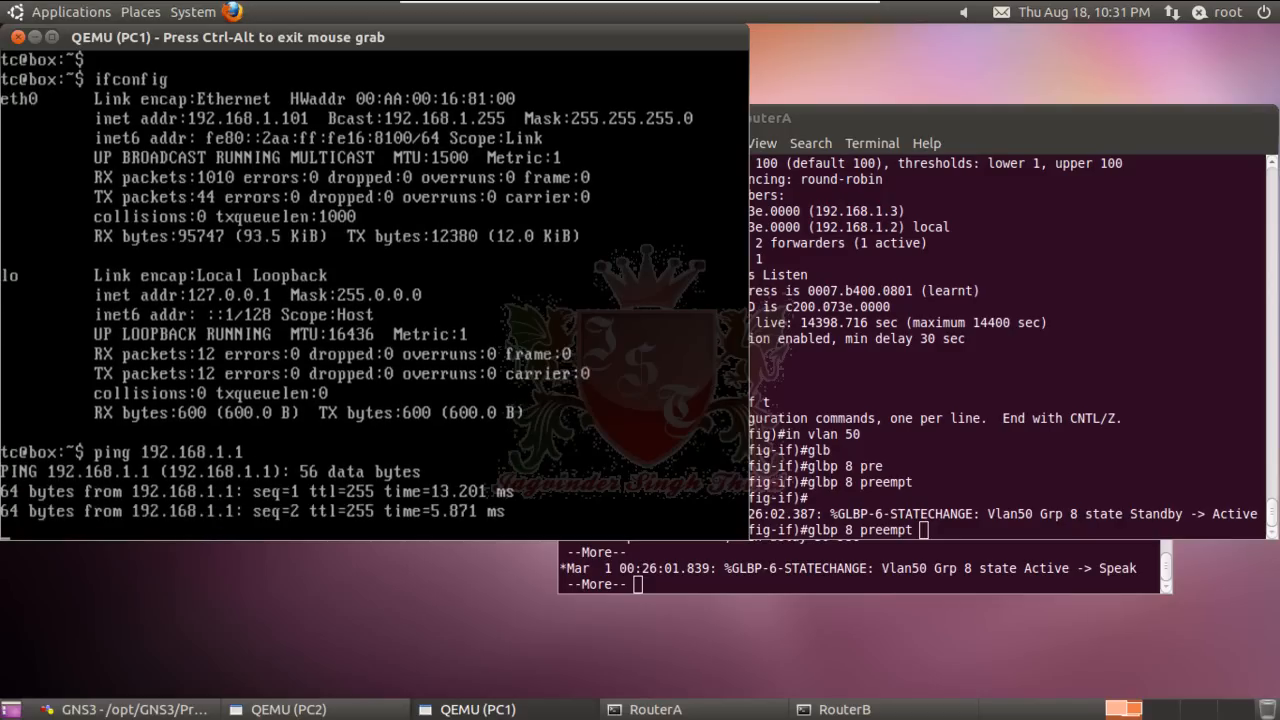
key(ctrl+c)
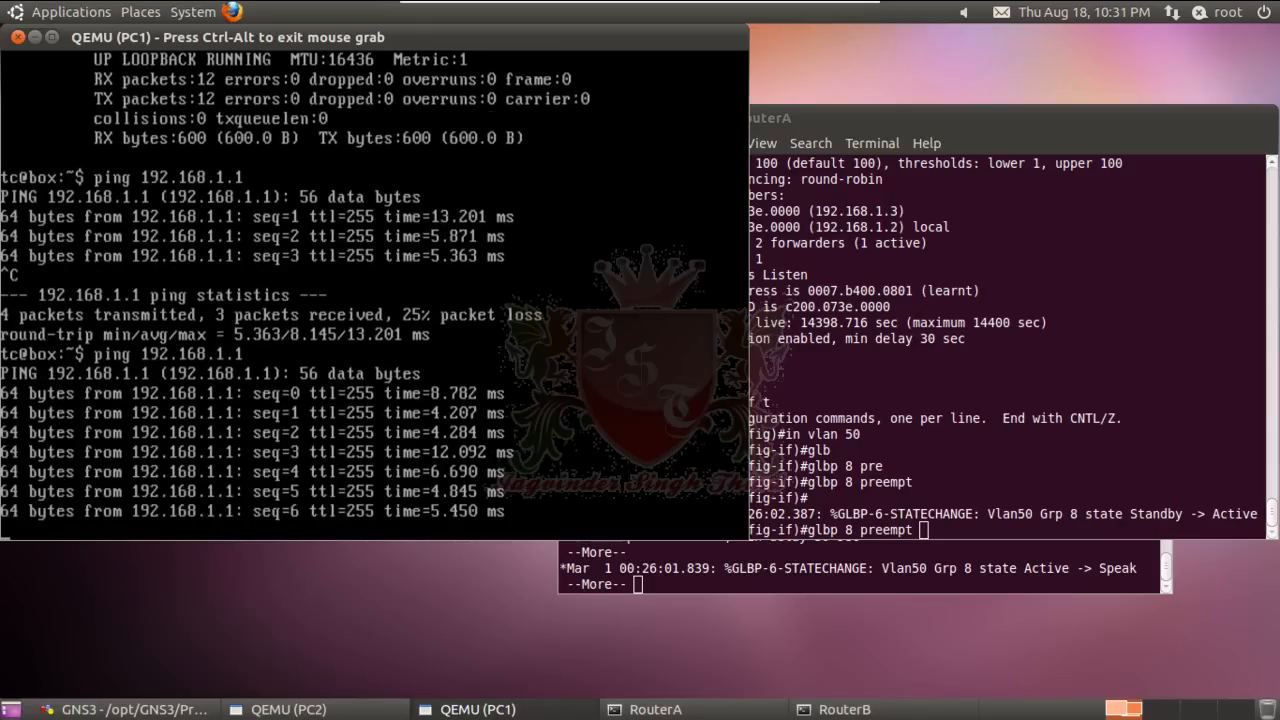
Release the input grab on PC1's console, bring RouterA's console forward and minimize the PC1 window
key(Return)
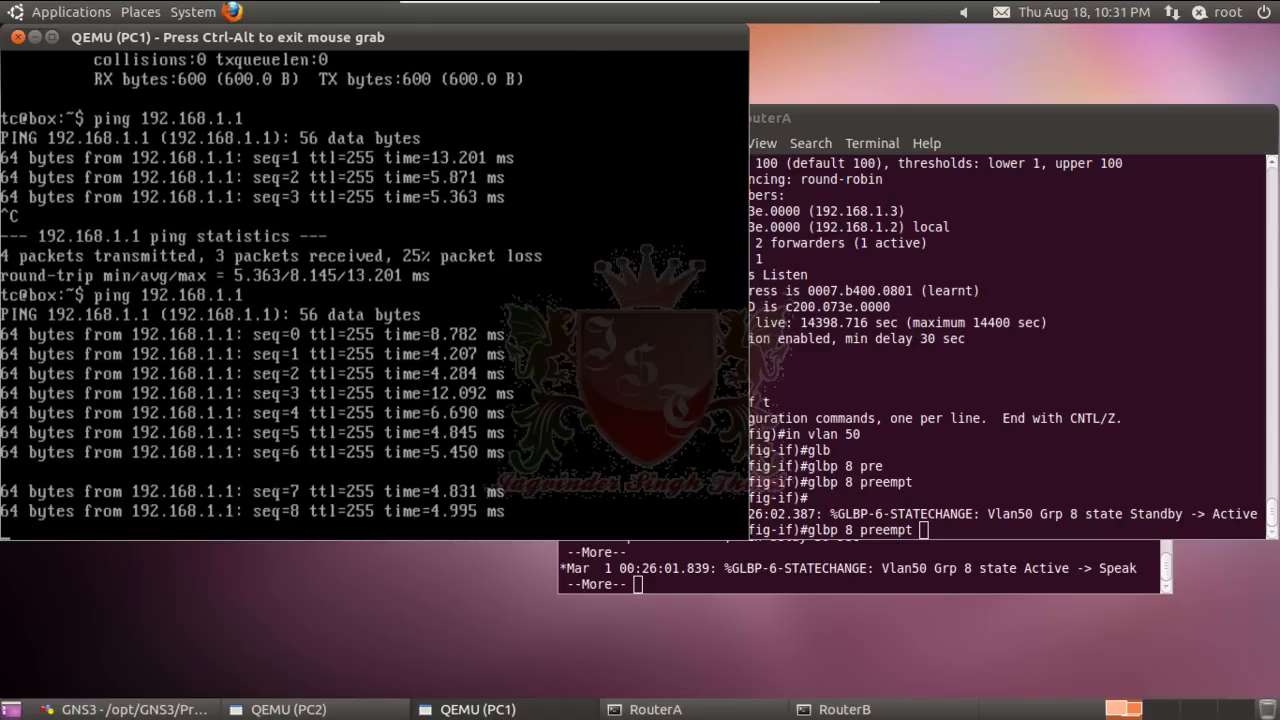
key(ctrl+alt)
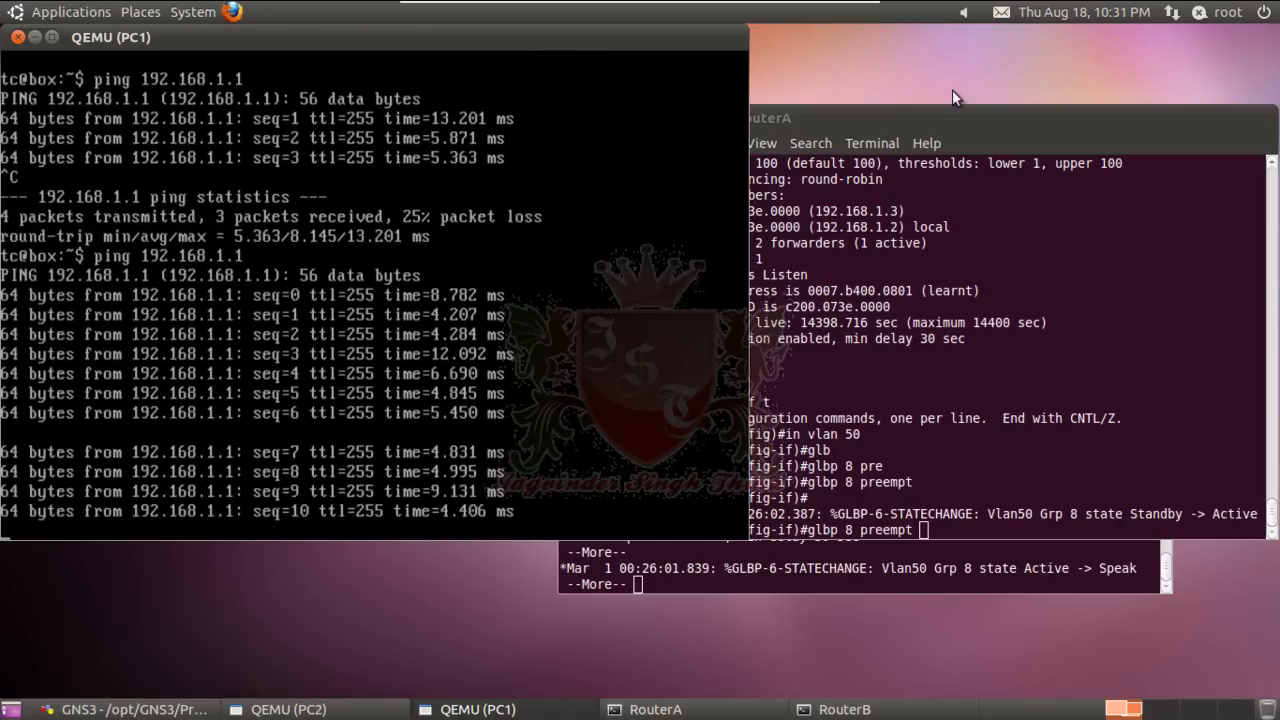
click(1090, 325)
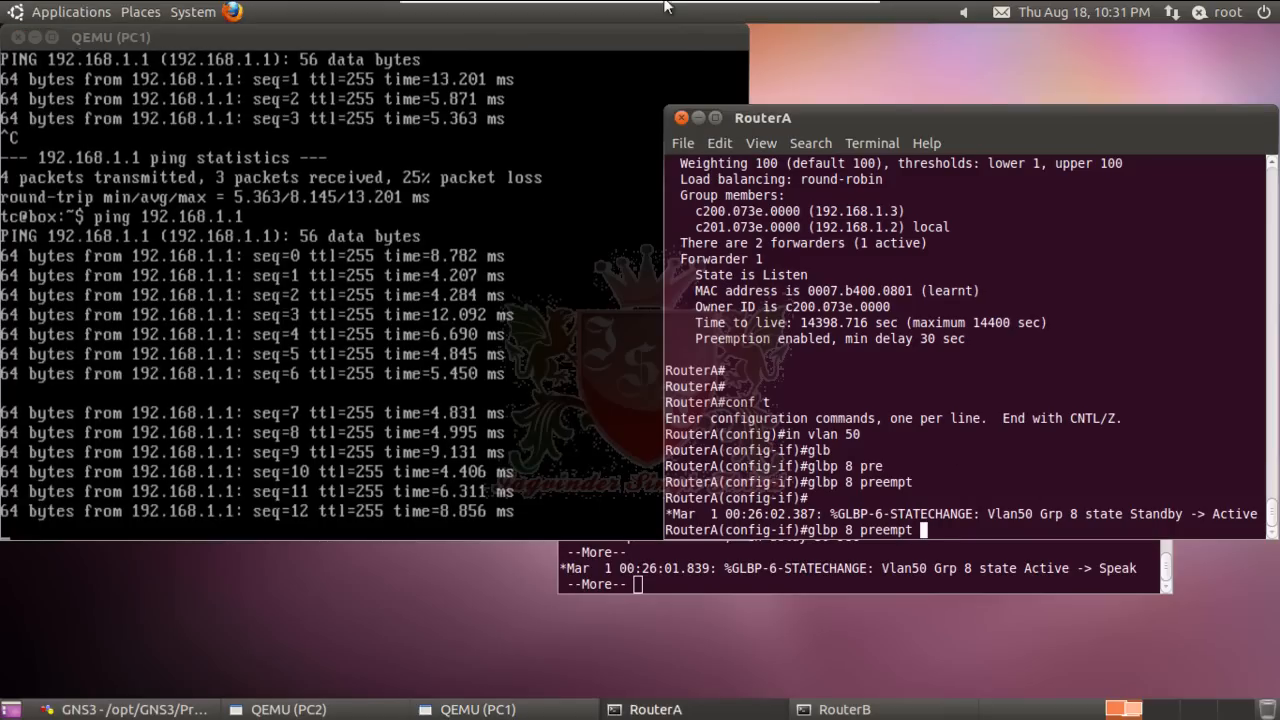
click(37, 38)
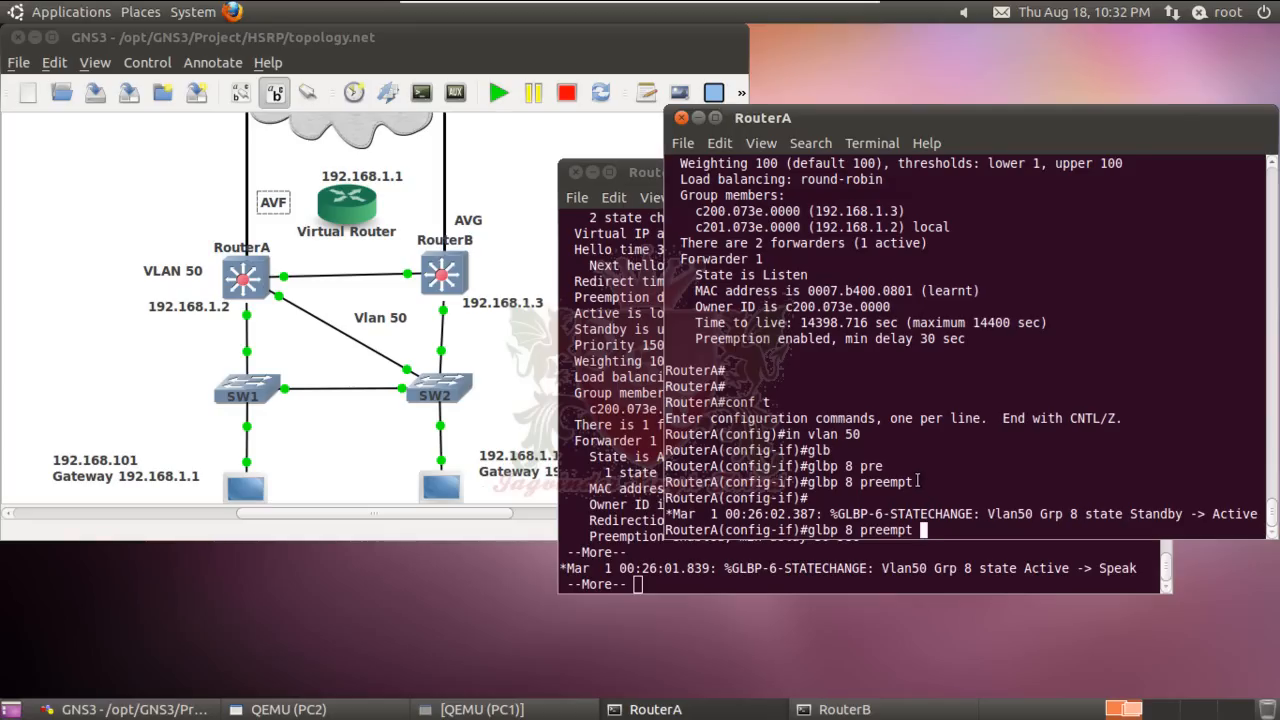
Highlight the glbp 8 preempt command in RouterA's console and run the command again on the VLAN 50 interface
drag(918, 481, 820, 480)
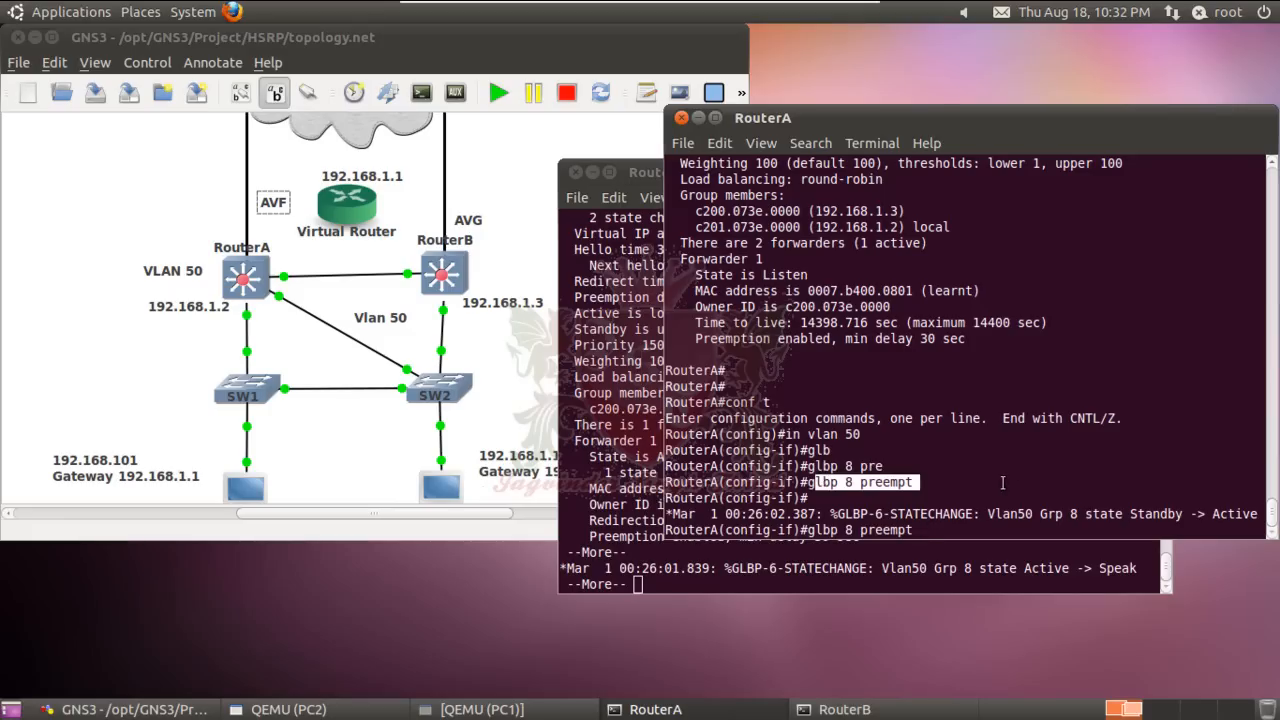
click(820, 480)
drag(930, 481, 805, 482)
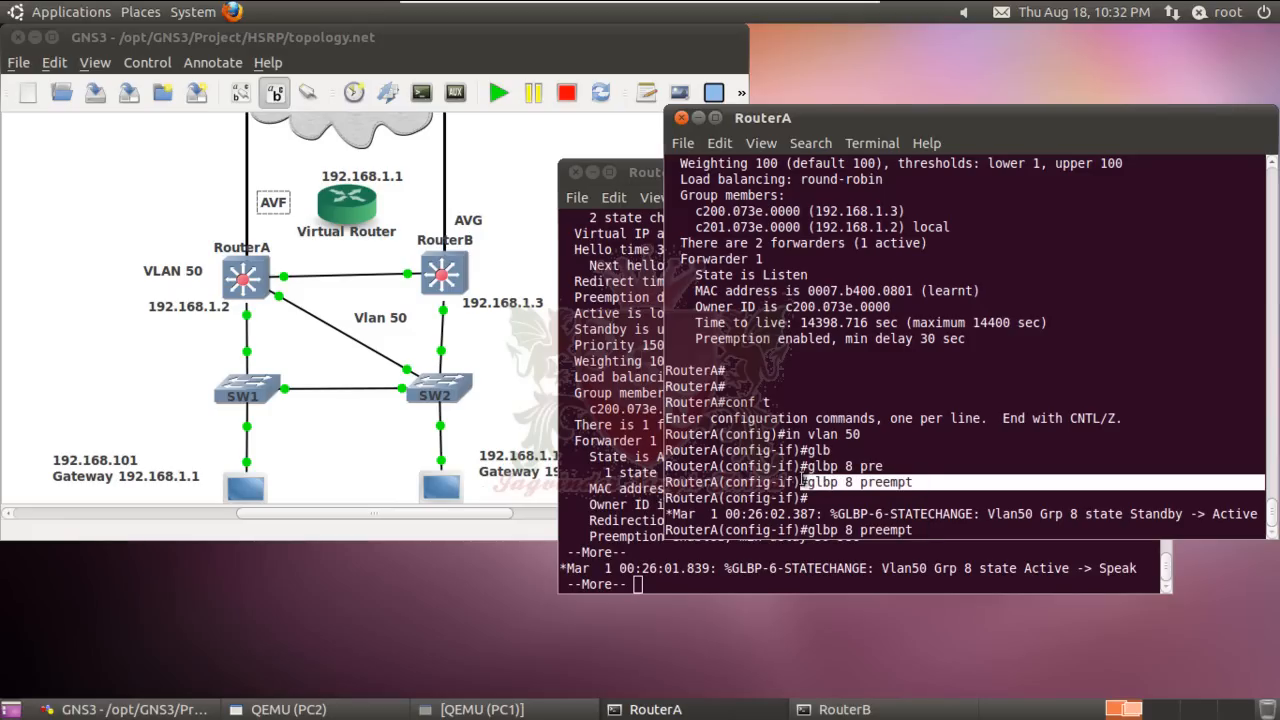
key(Return)
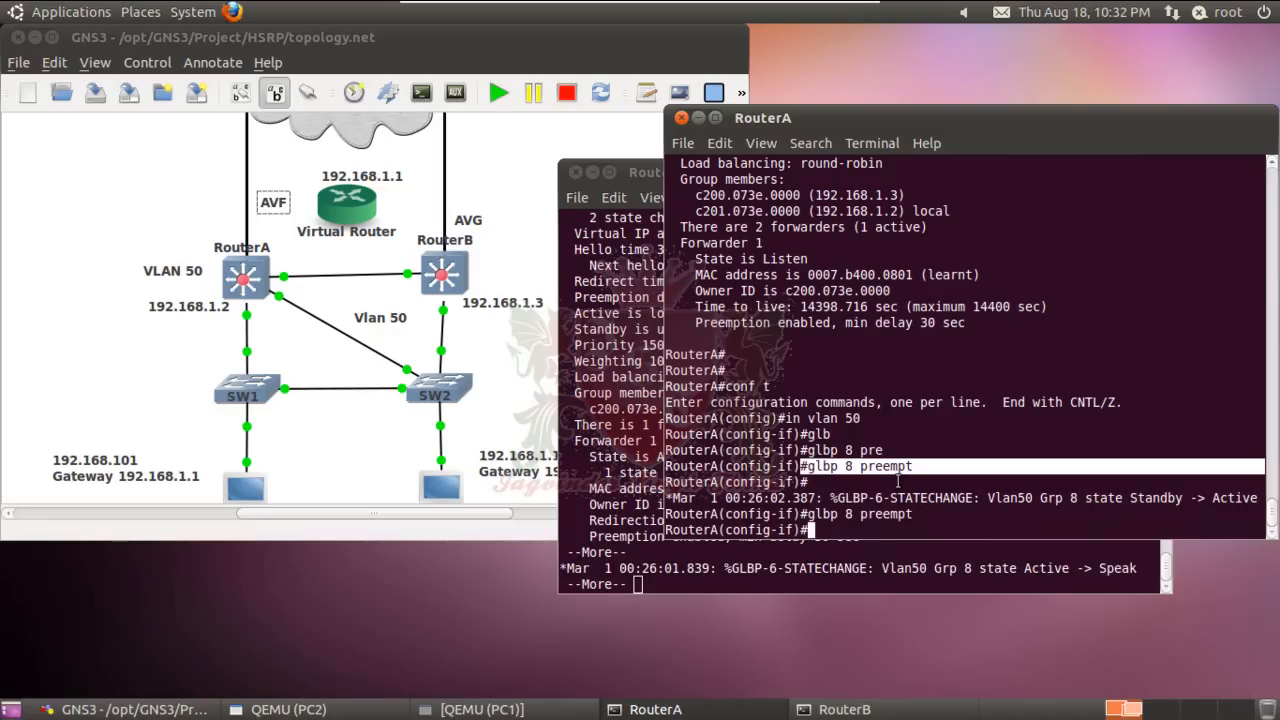
Review RouterA's earlier GLBP output, list the subcommands available for glbp 8 and highlight the timers option
scroll(938, 331, up, 3)
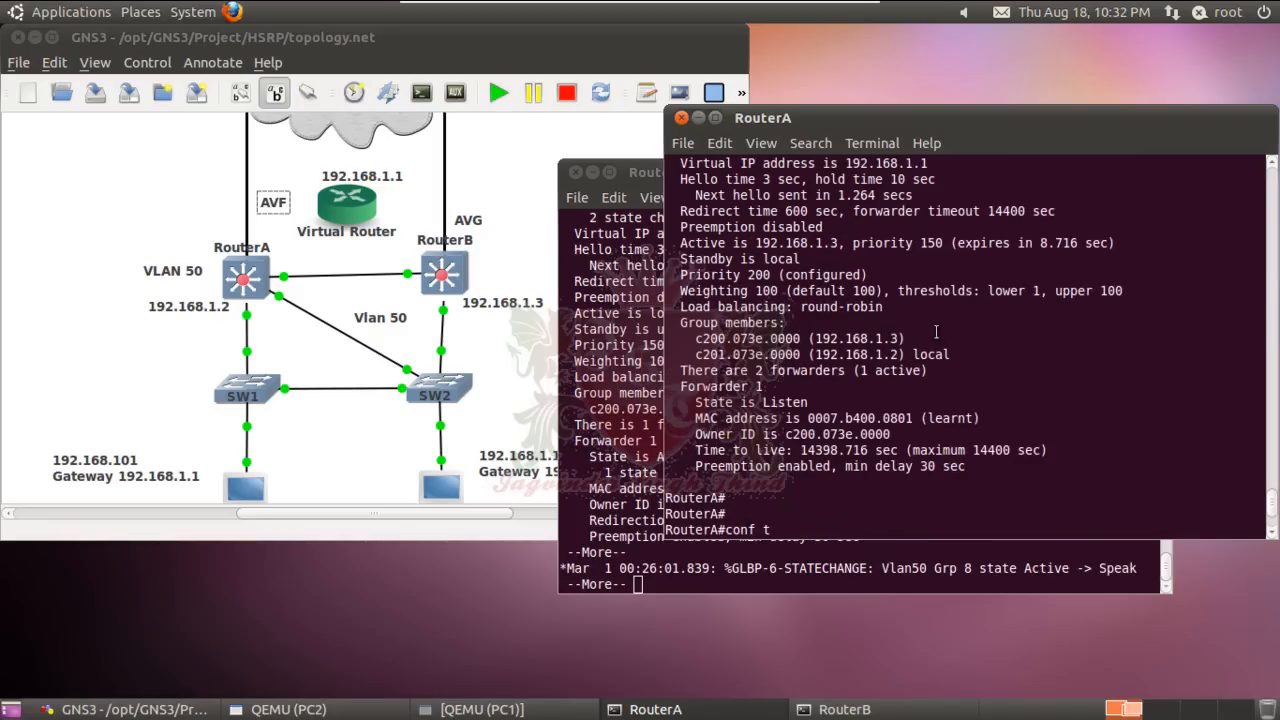
scroll(951, 433, down, 2)
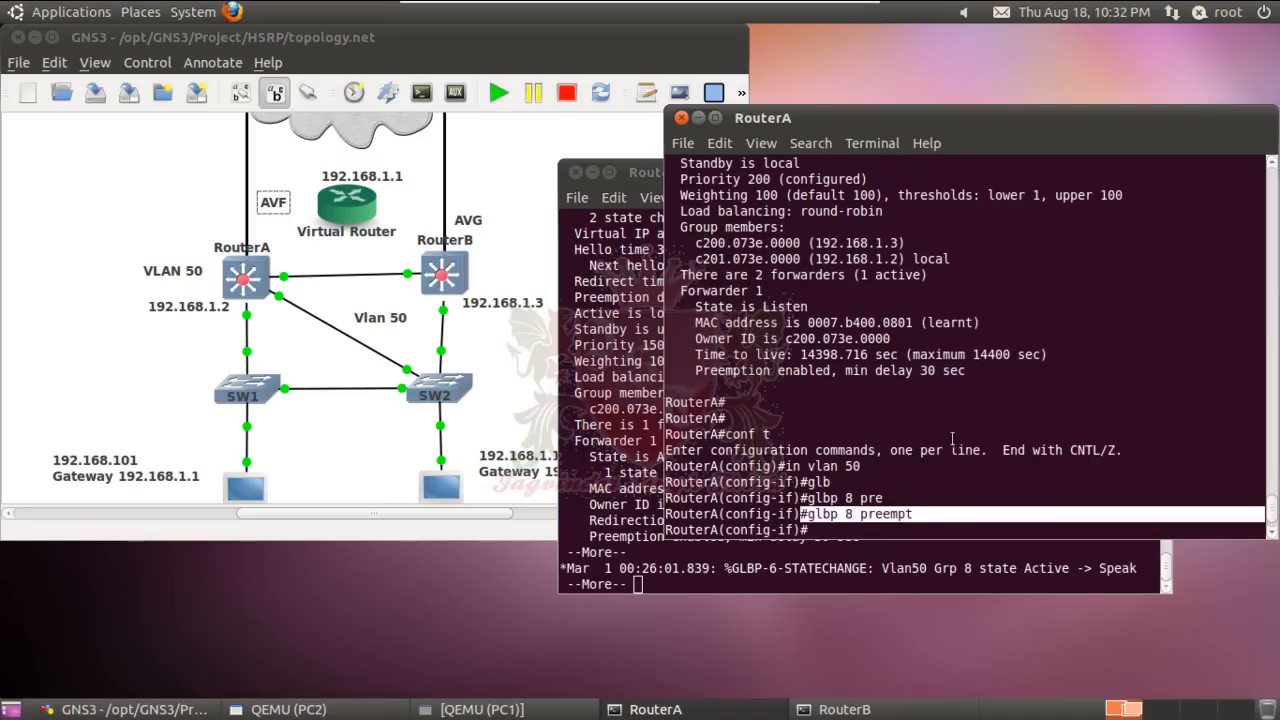
click(978, 534)
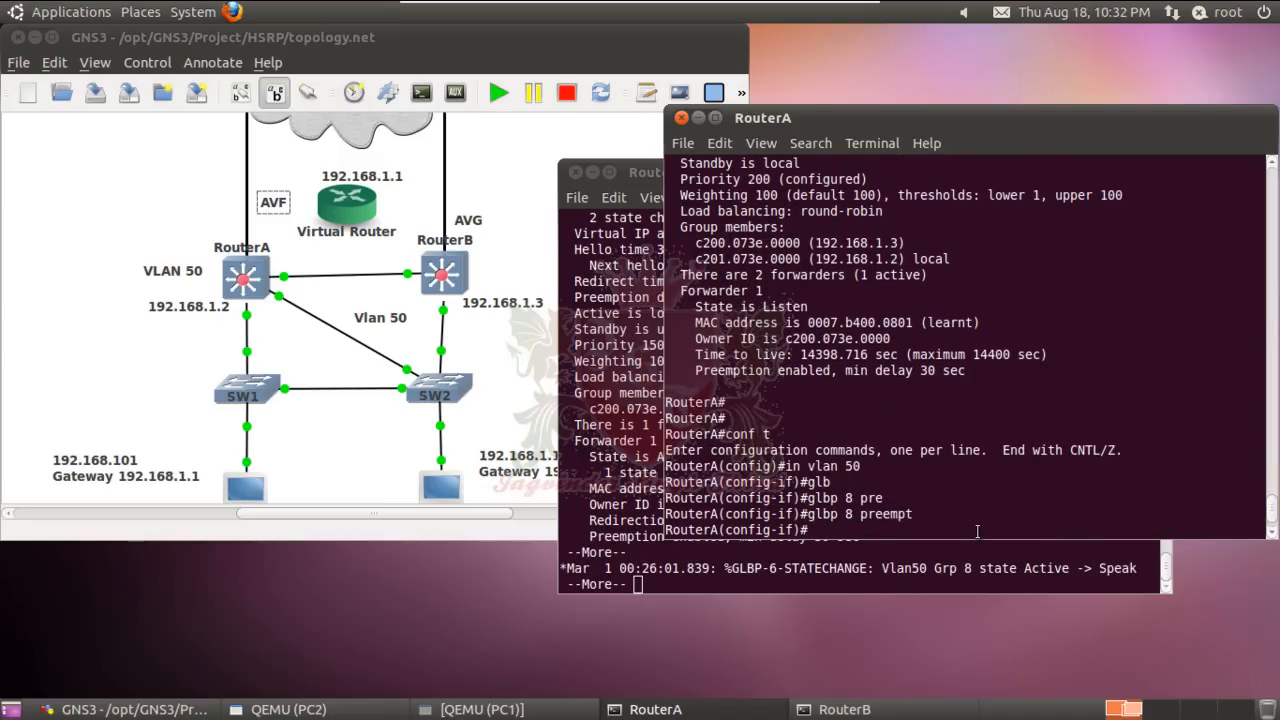
key(Up)
key(Return)
text(glb)
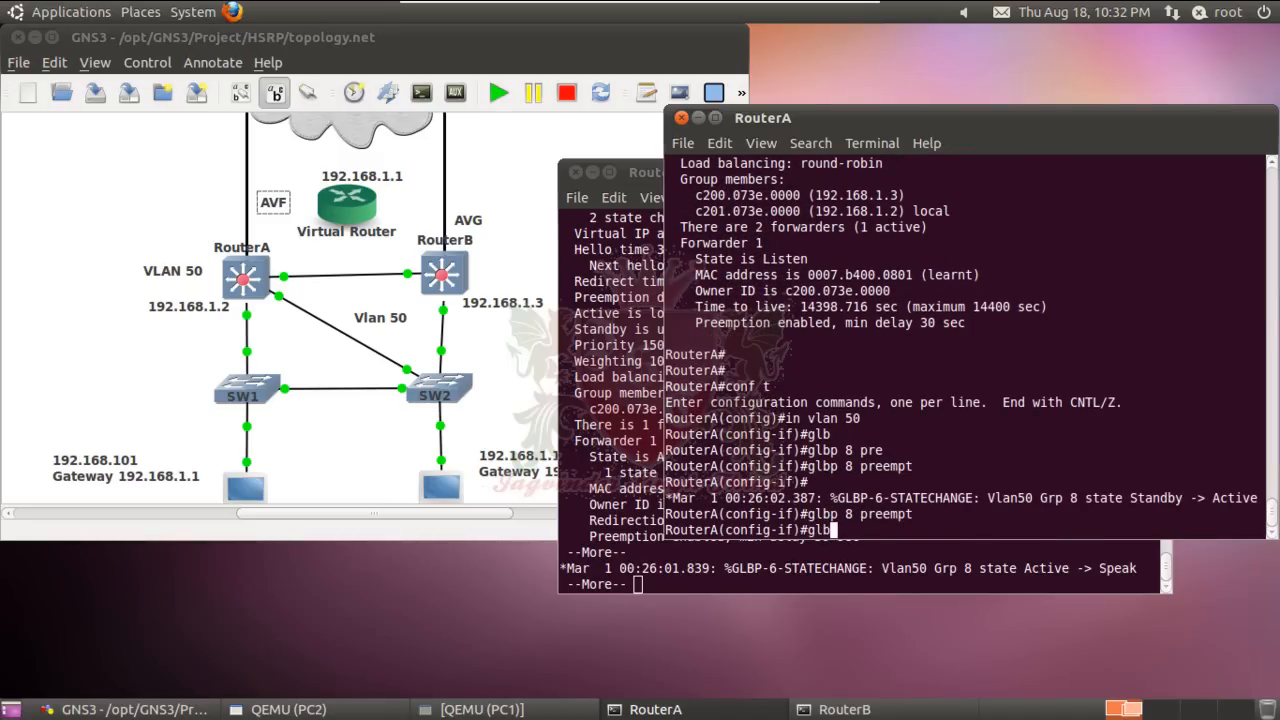
key(Tab)
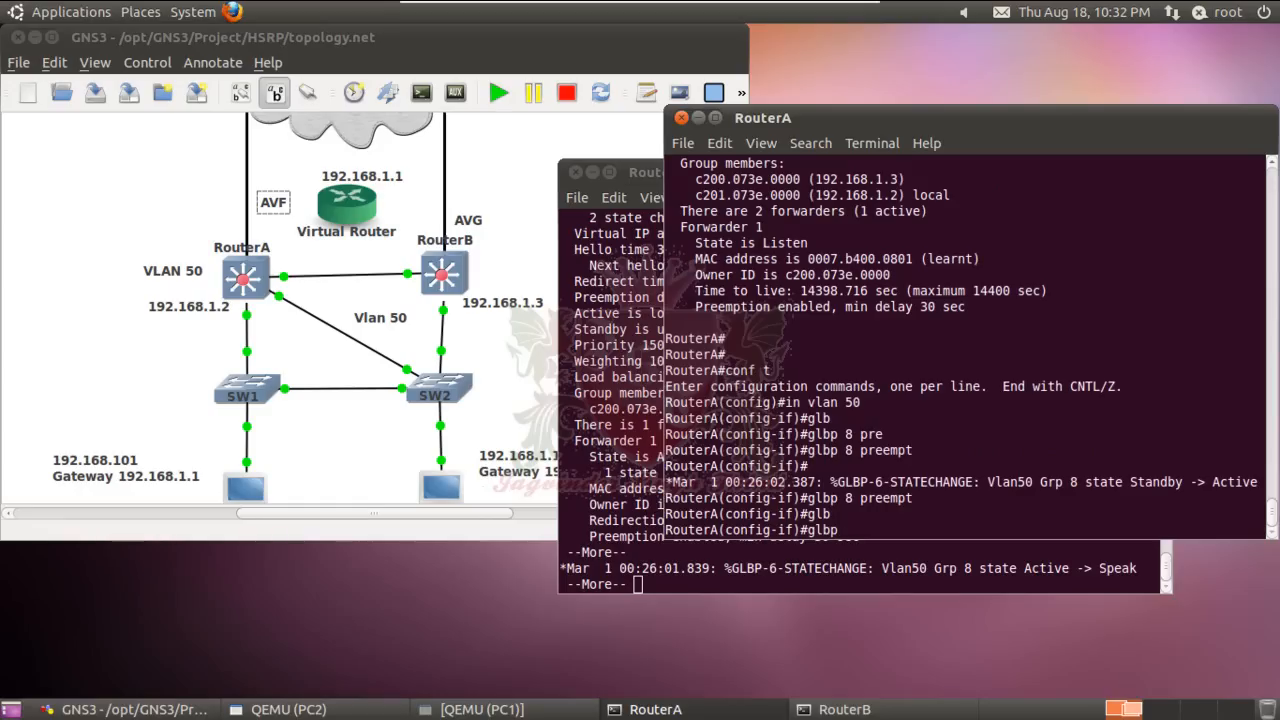
text(8 ?)
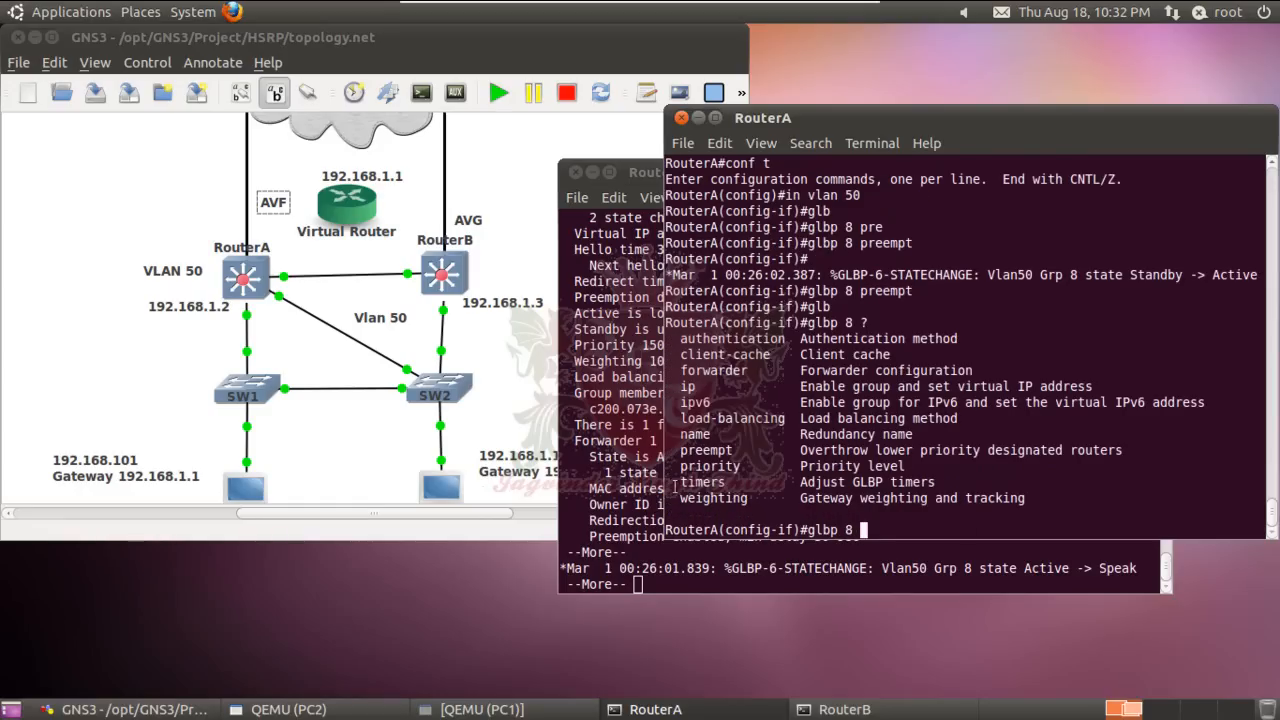
drag(677, 484, 930, 487)
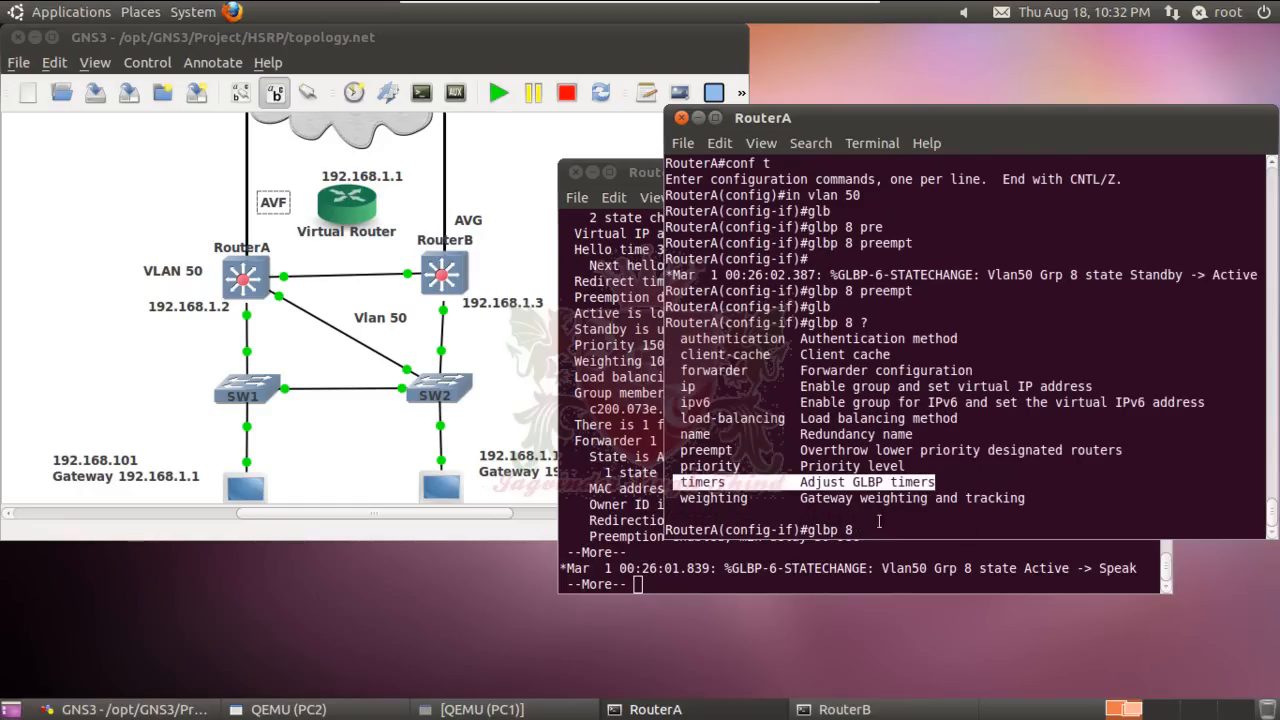
Check the timers options for GLBP group 8 on RouterA and set its hello time to 1 second and hold time to 3 seconds
text(tim)
key(Tab)
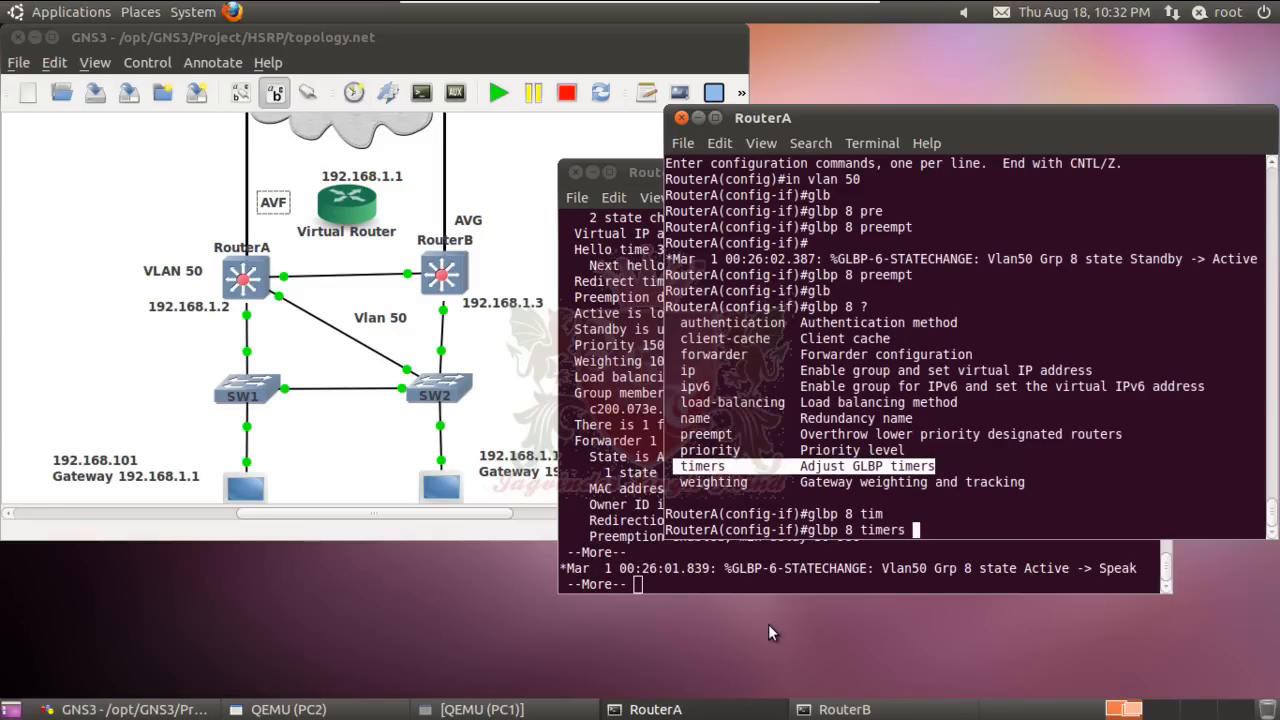
text(?)
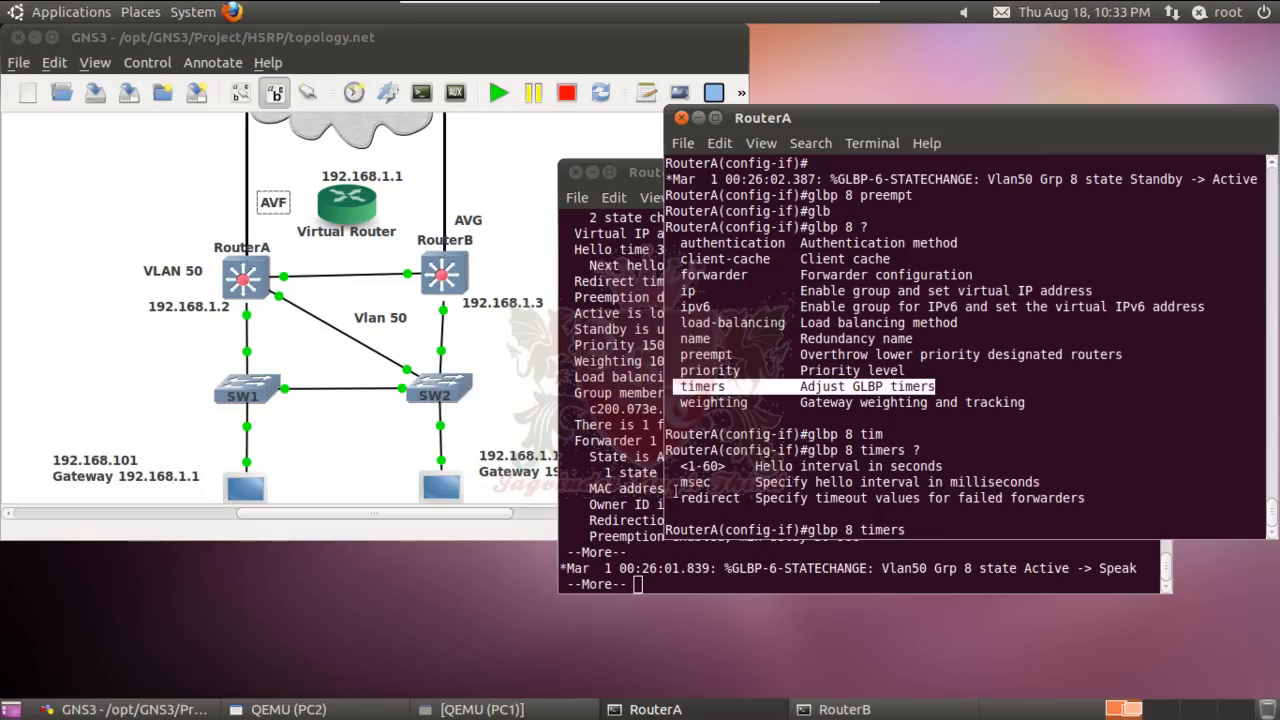
drag(680, 483, 708, 483)
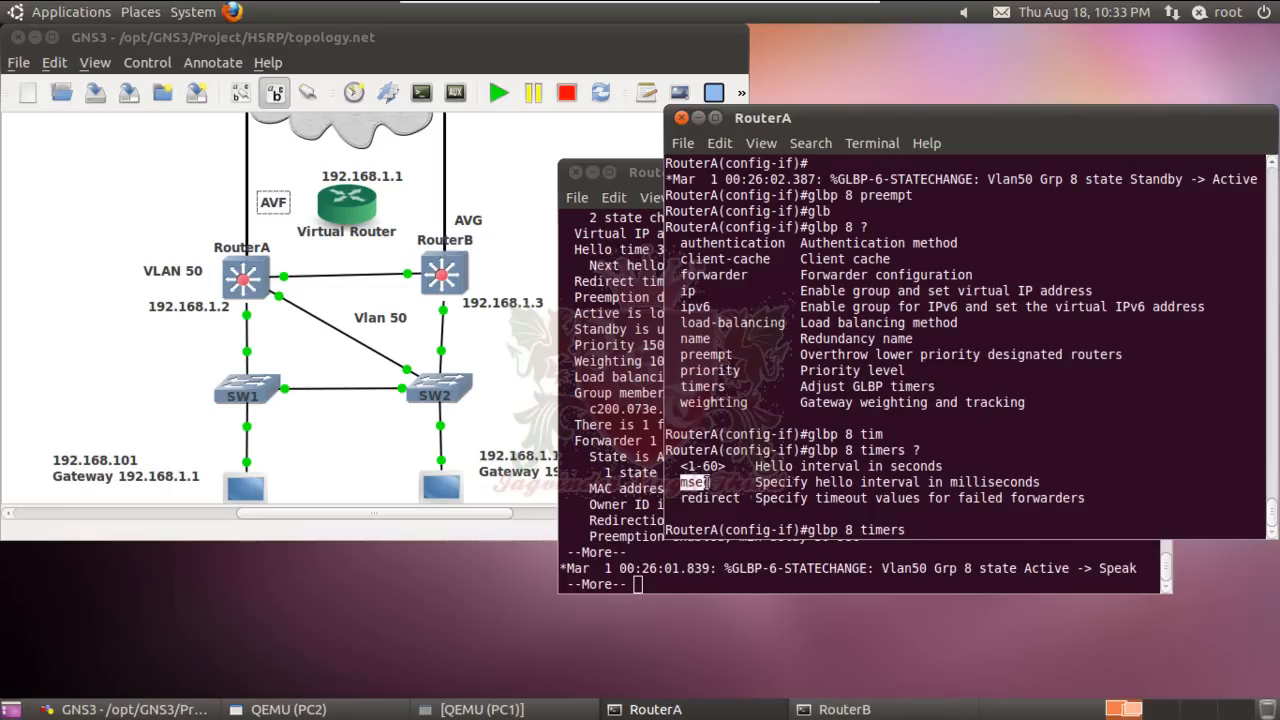
drag(708, 484, 712, 486)
text(1)
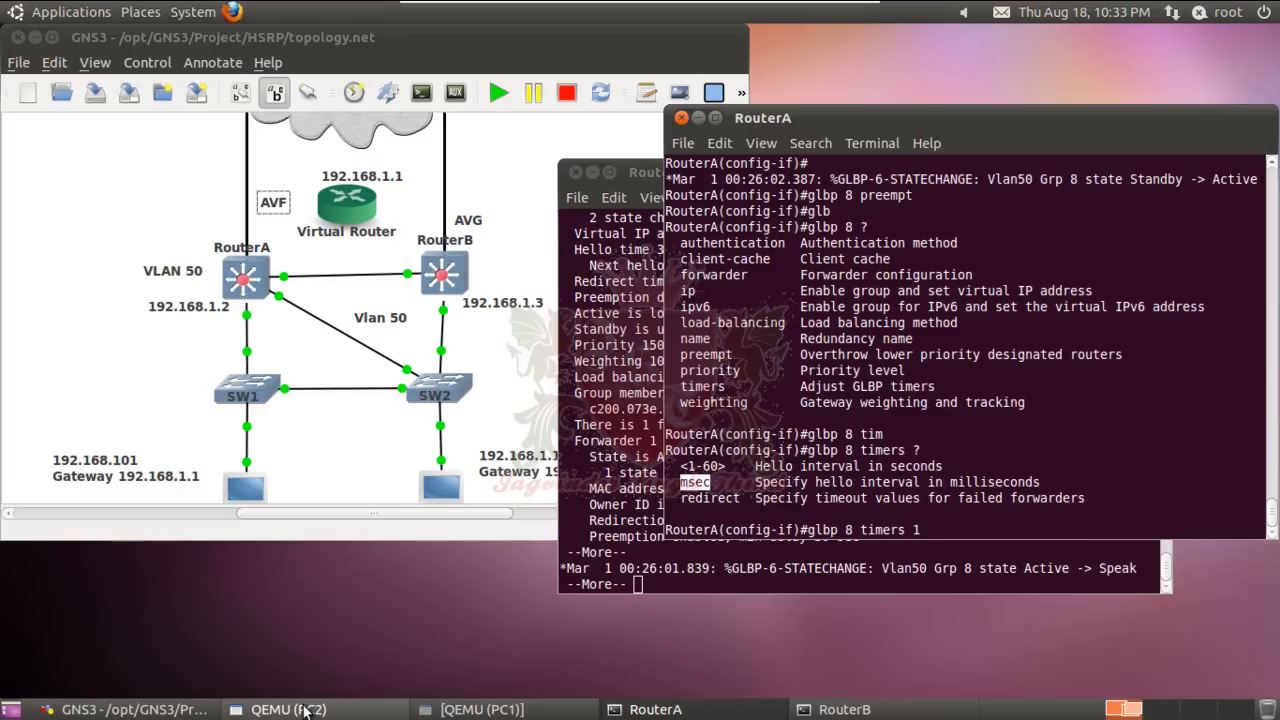
text( 3)
key(Return)
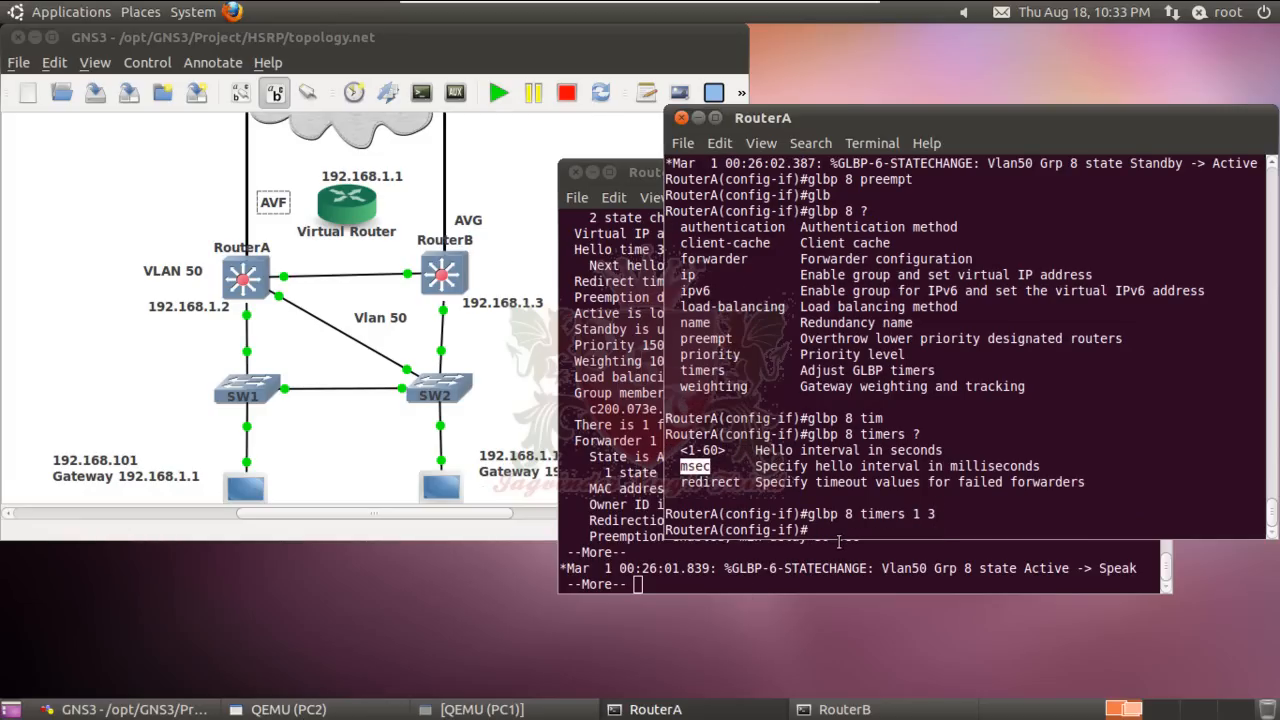
Display RouterA's GLBP status from interface configuration mode and examine group 8's hello and hold times
key(Up)
key(ctrl+u)
text(do sh)
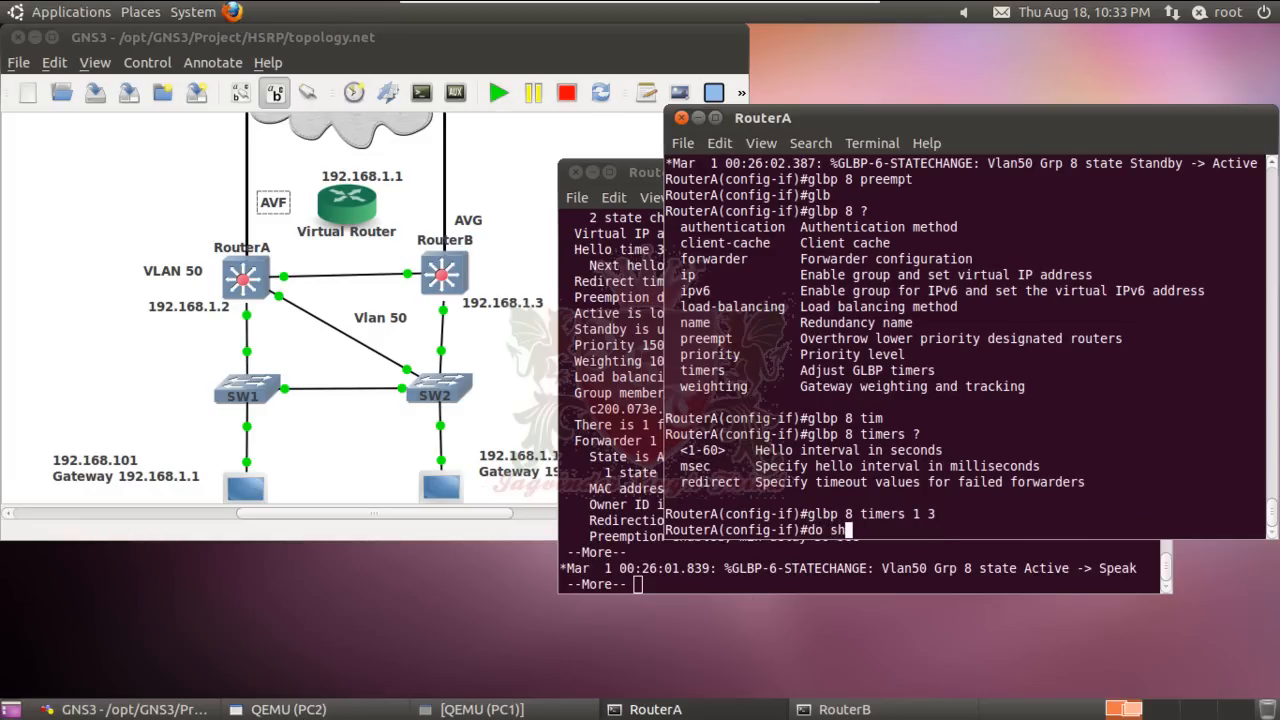
text( glbp)
key(Return)
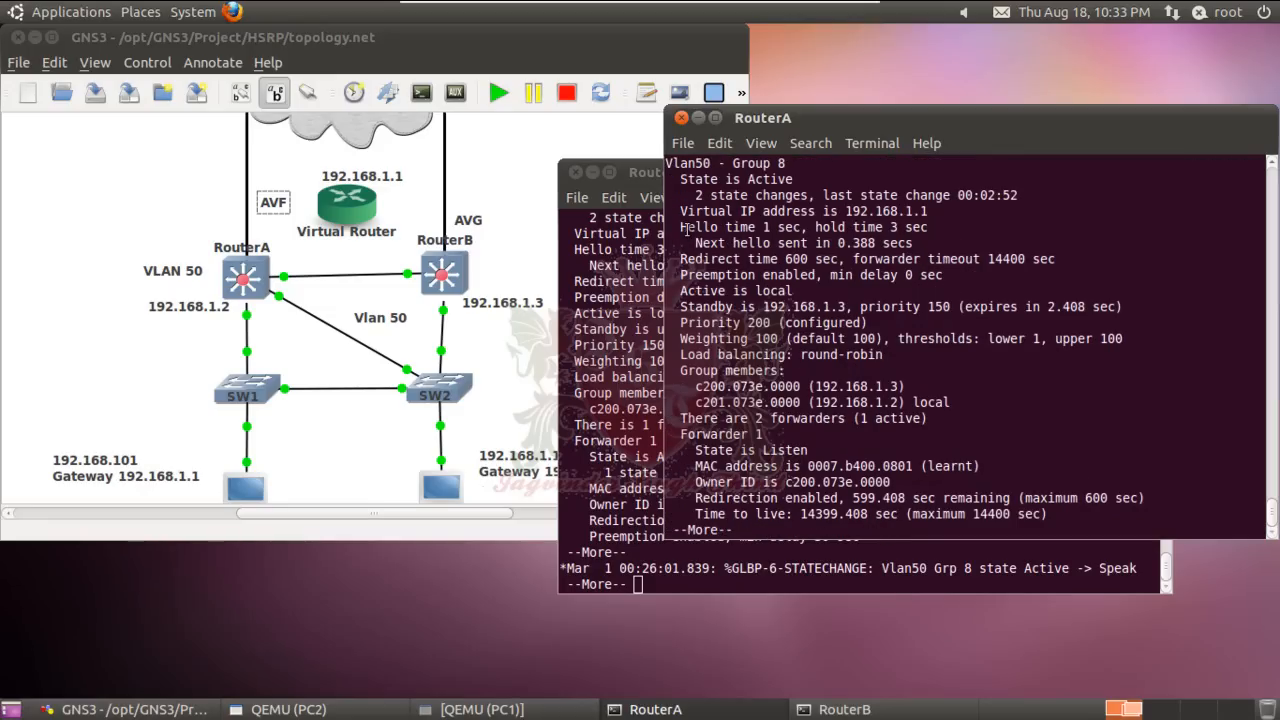
drag(683, 228, 1240, 229)
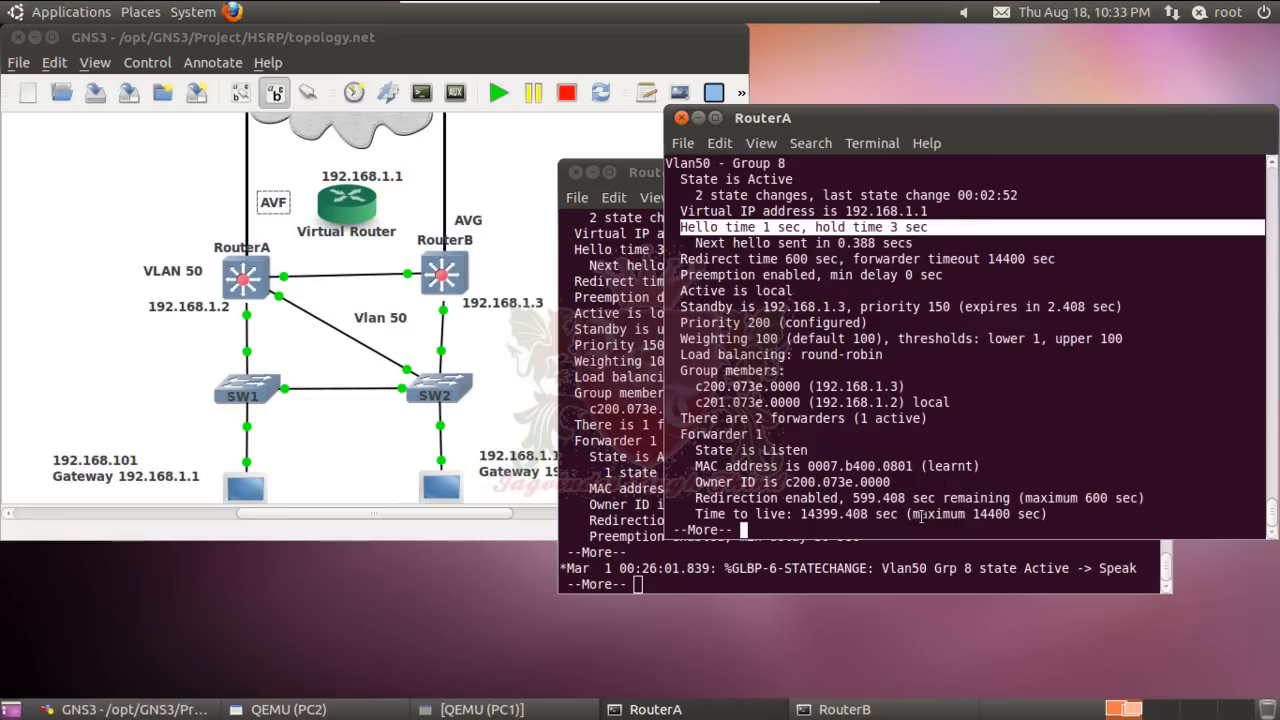
key(space)
Set RouterA's GLBP group 8 timers to a 3-second hello time and a 10-second hold time
text(glbp 8 timers 1 3)
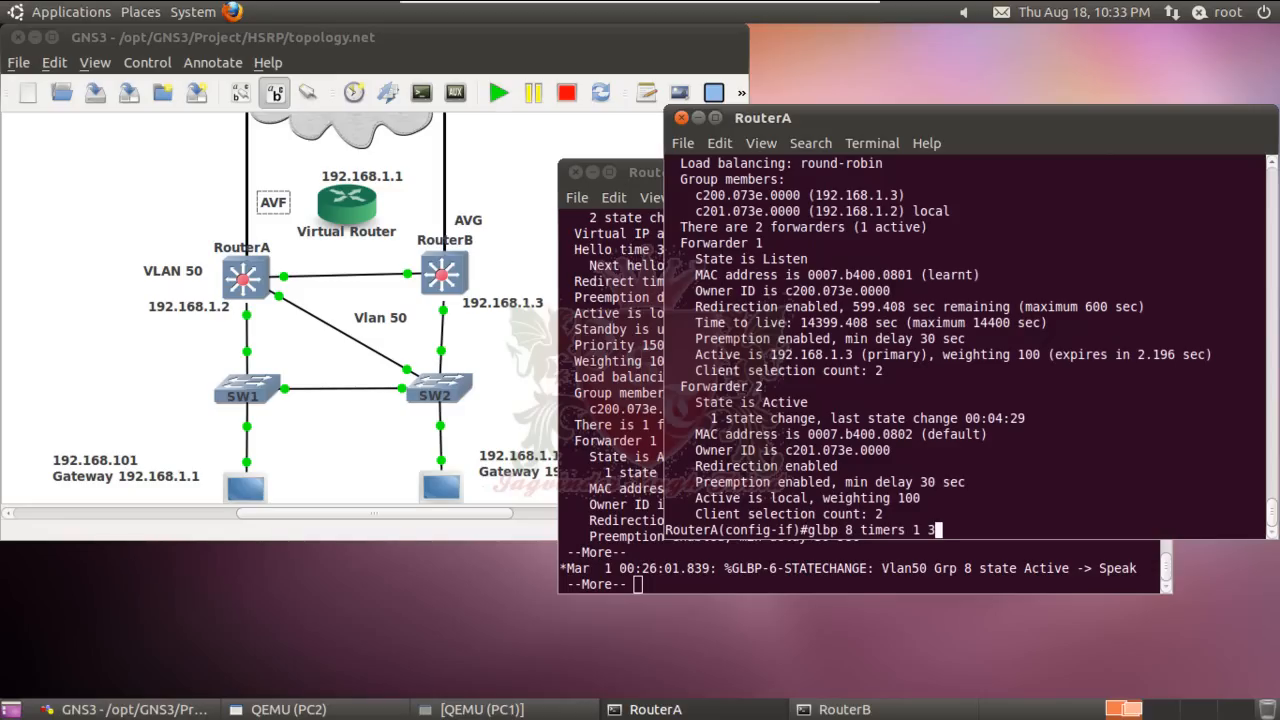
key(BackSpace)
key(BackSpace)
key(BackSpace)
text(3 10)
key(Return)
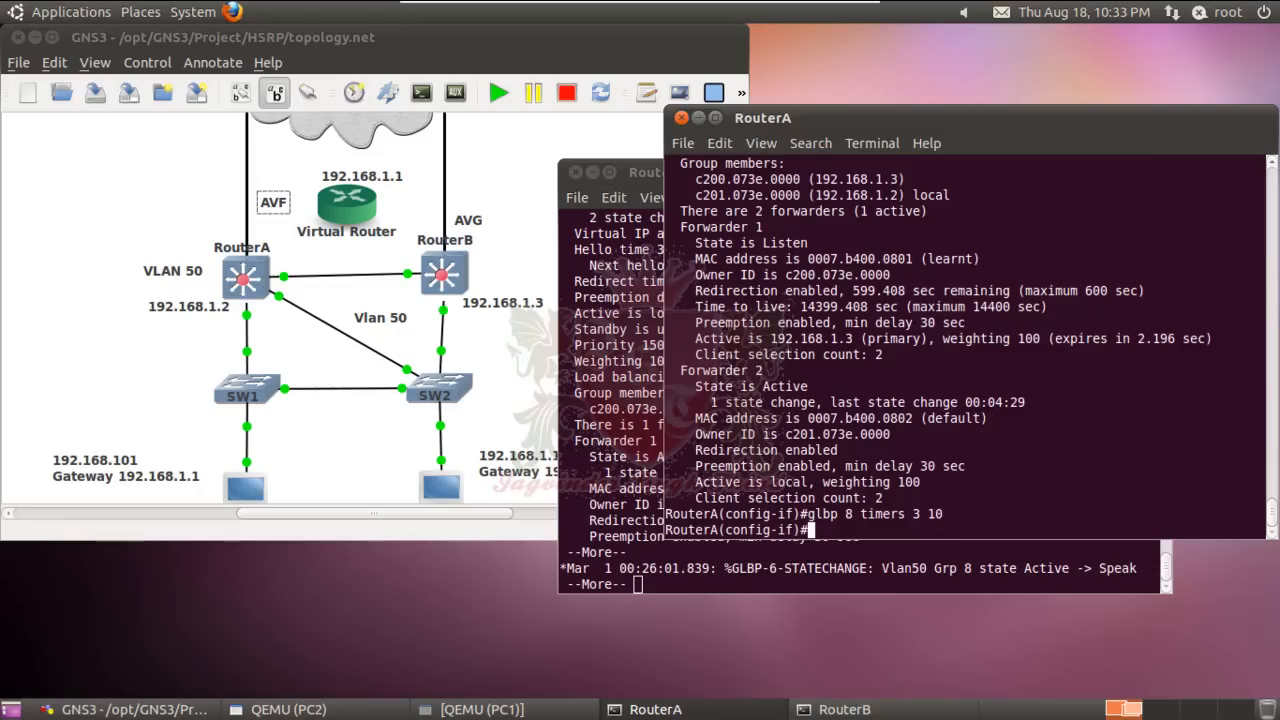